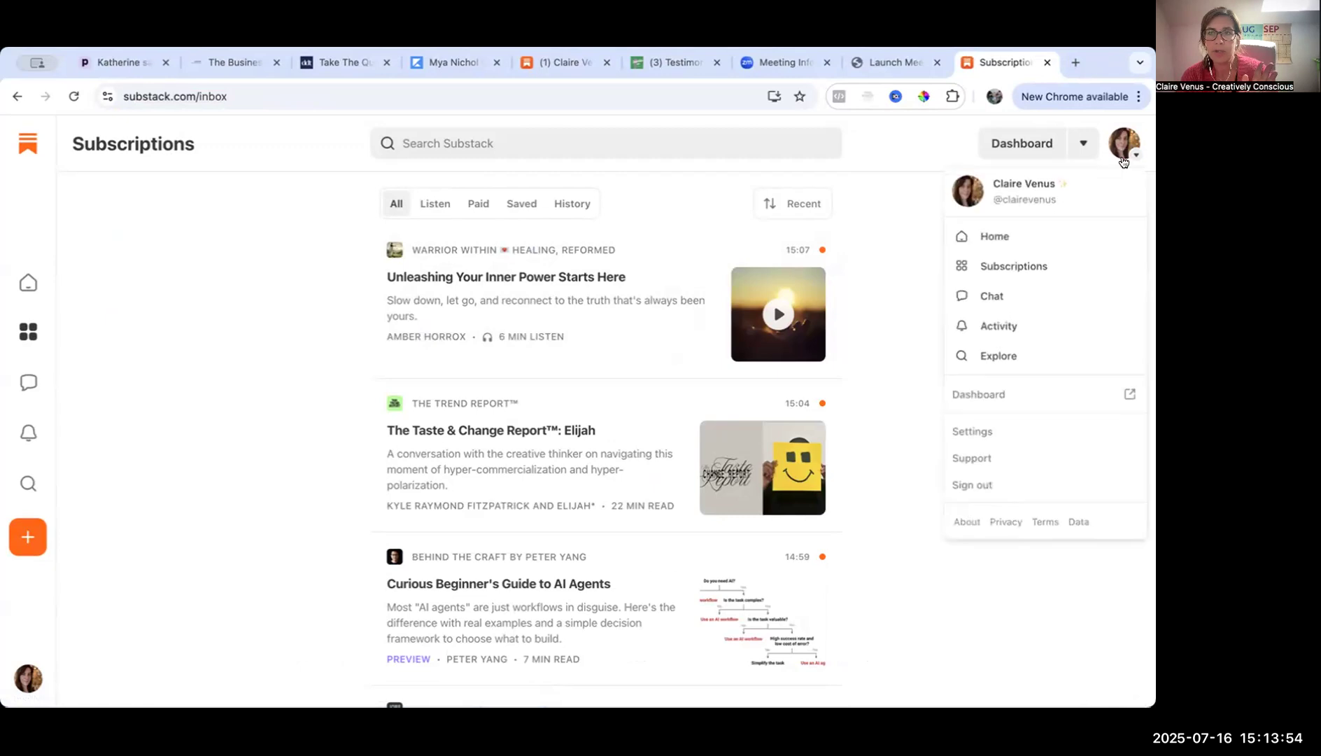
View the profile page, and open the account settings at the list of owned and administered publications.
click(1104, 190)
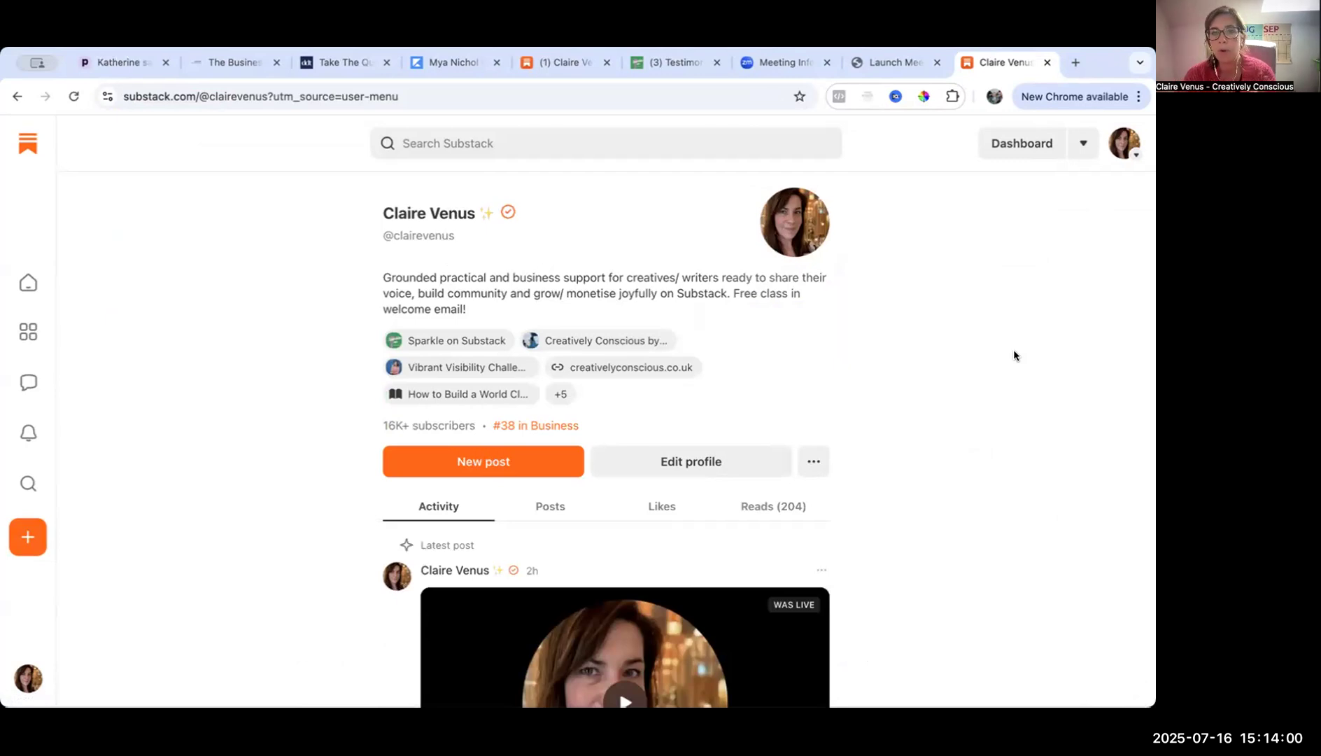
click(1116, 145)
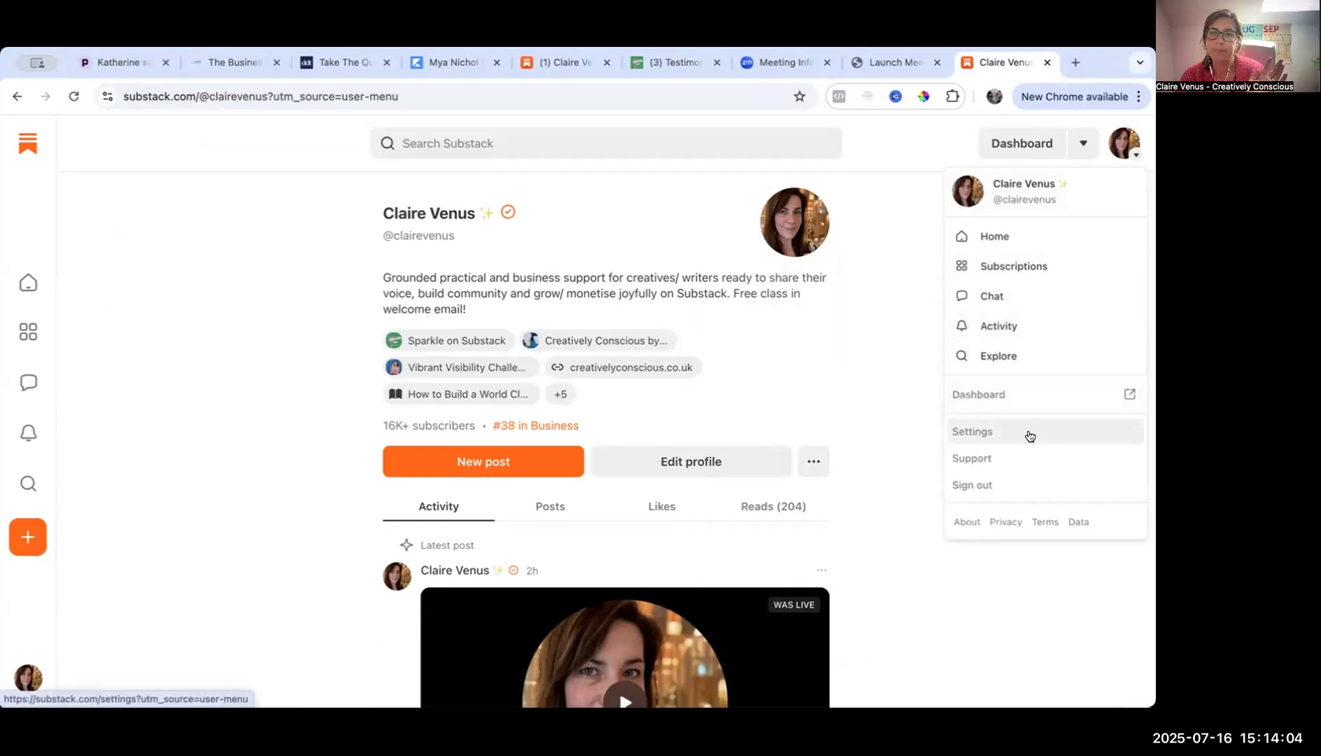
click(1026, 431)
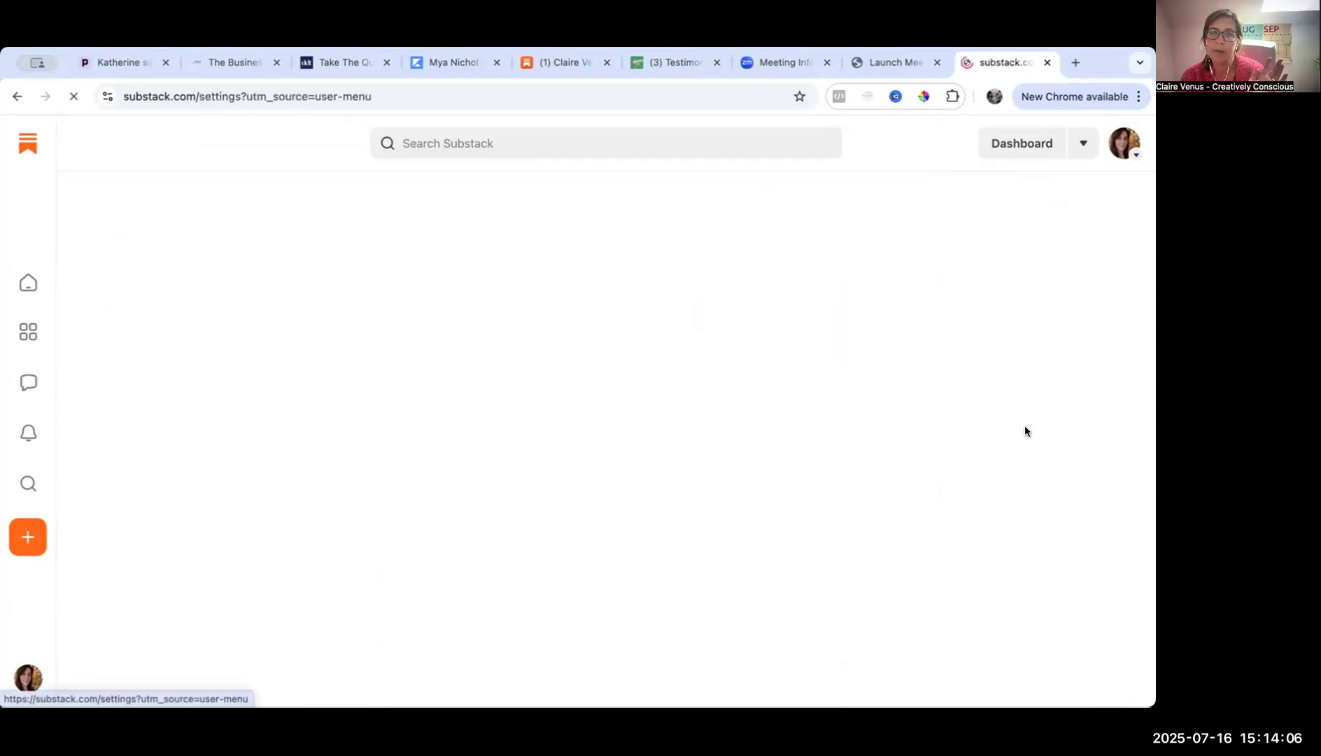
scroll(741, 431, down, 3)
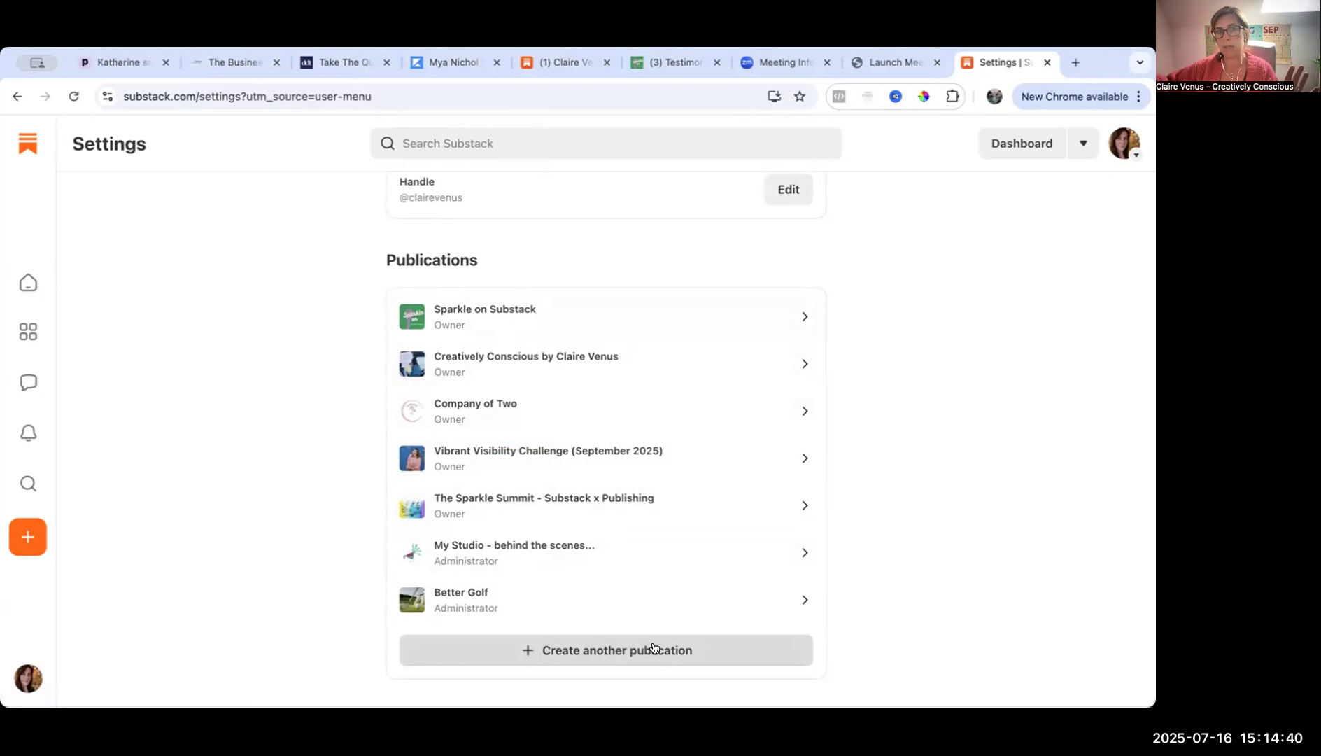
Open the settings of the Vibrant Visibility Challenge (September 2025) publication.
click(1072, 137)
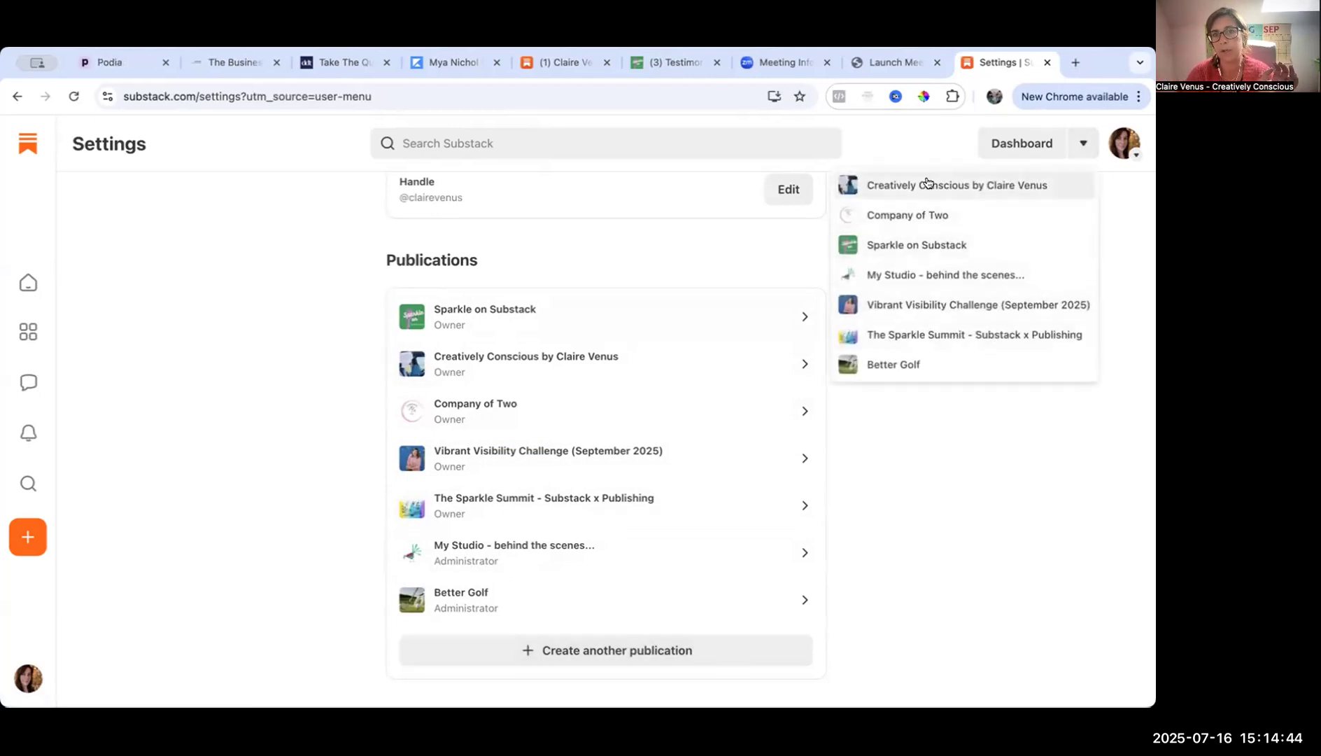
click(917, 302)
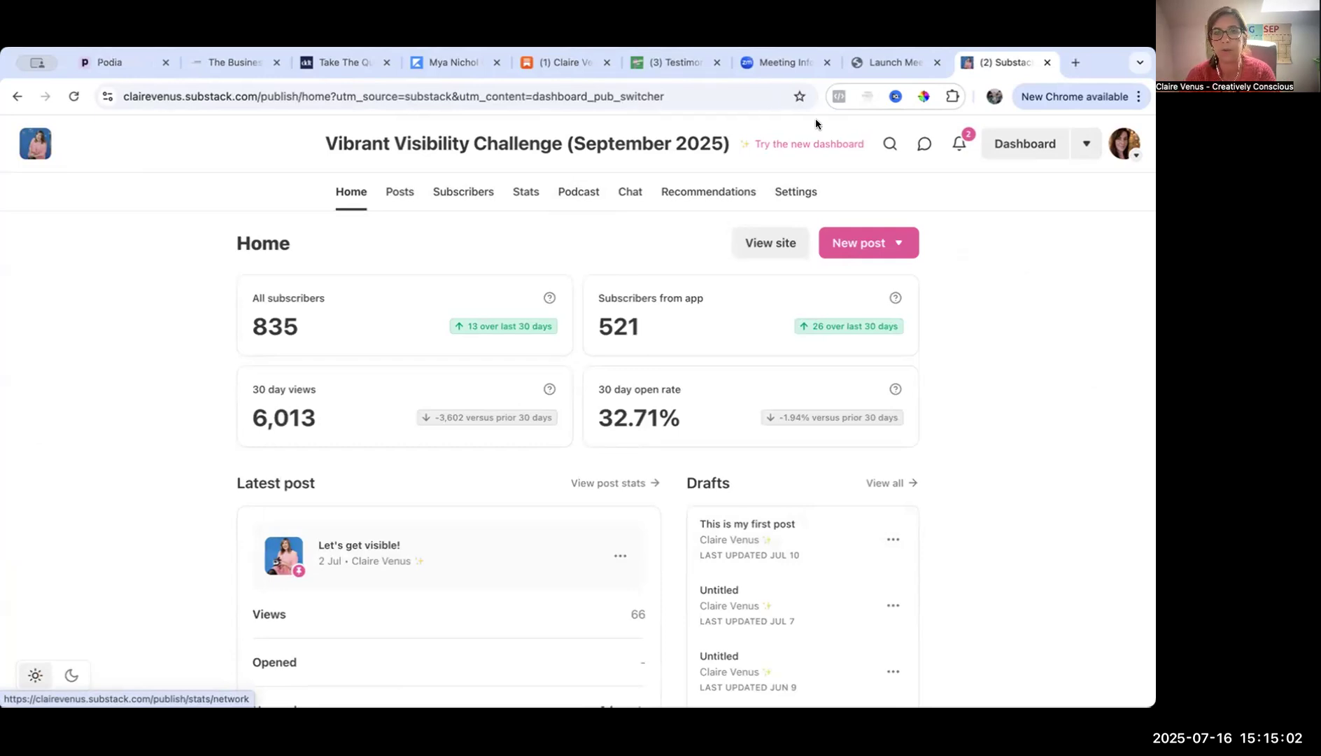
click(783, 196)
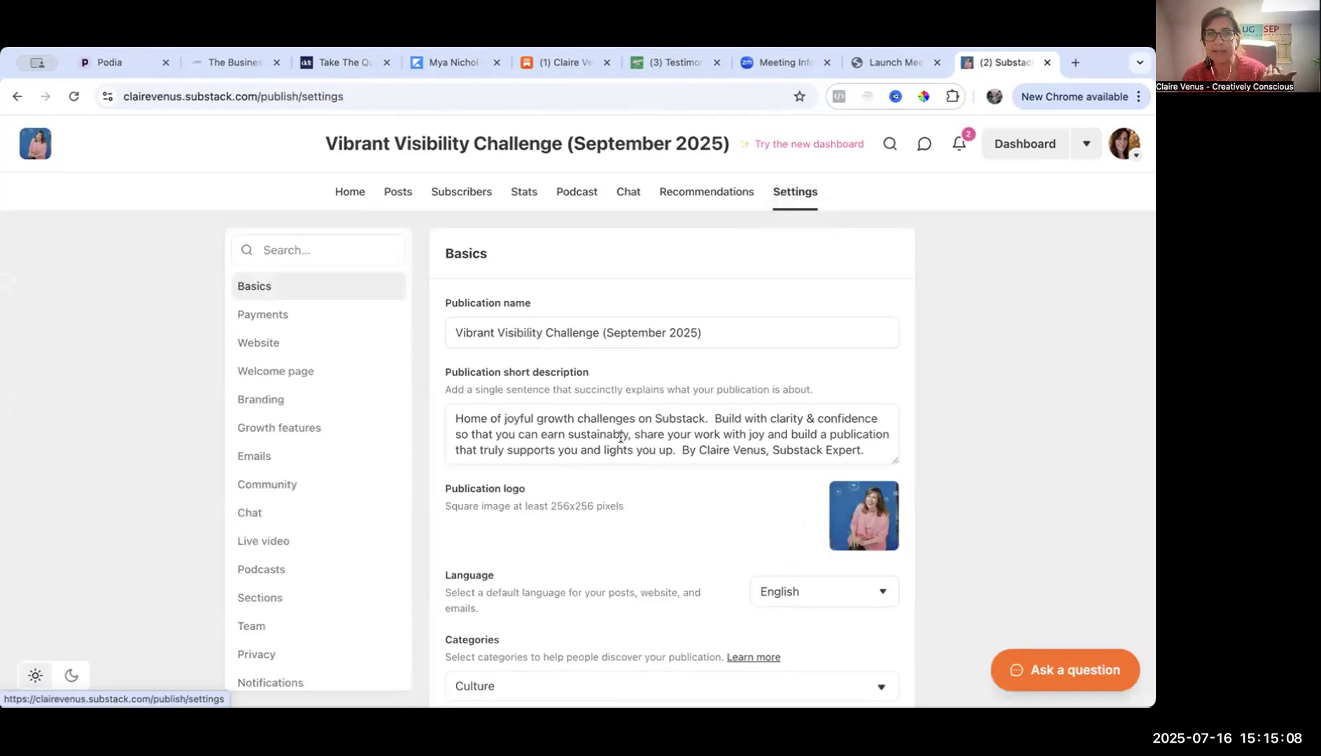
click(289, 251)
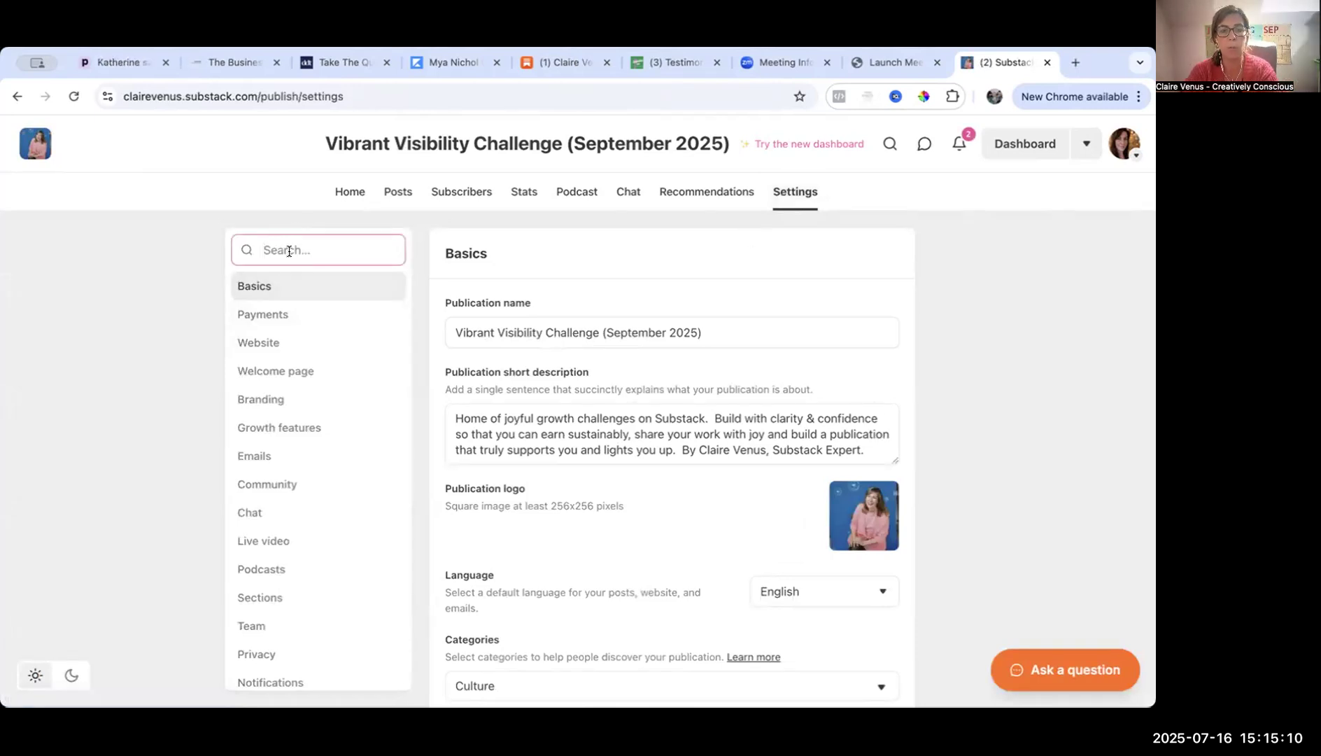
text(download)
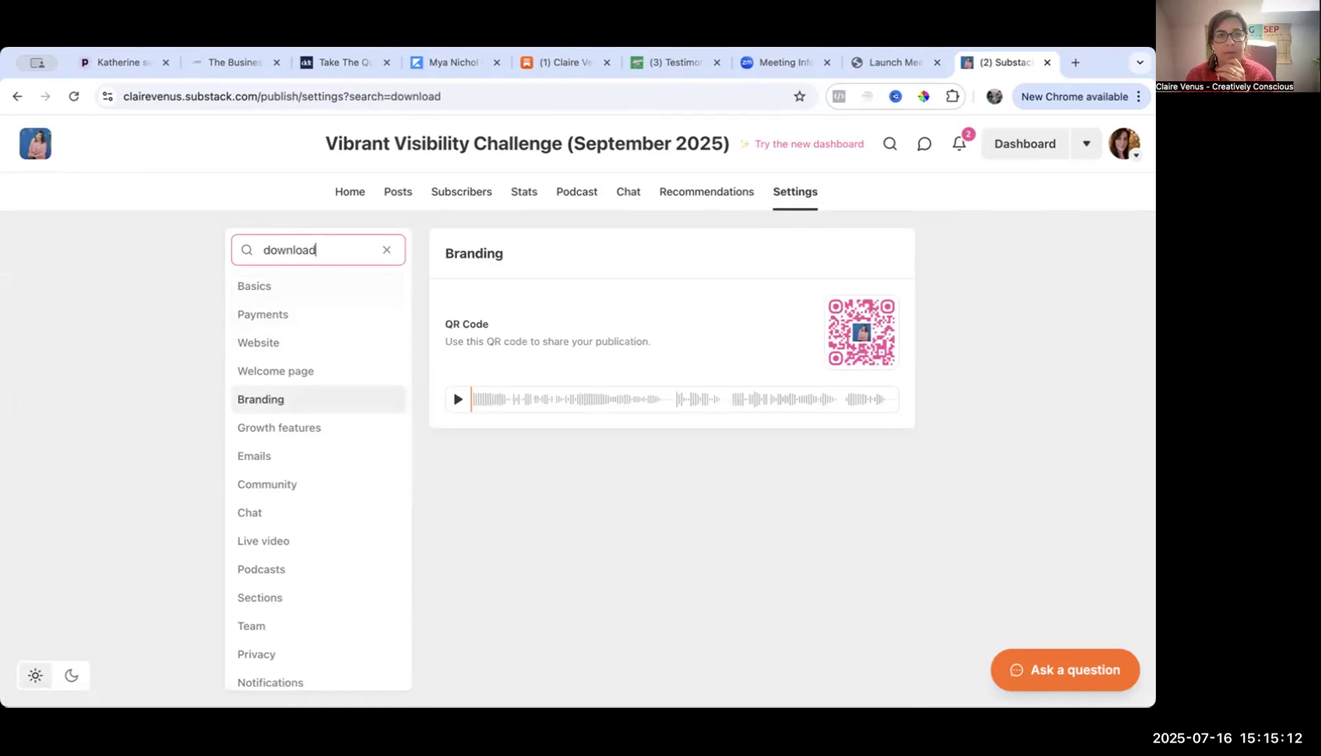
double_click(316, 250)
key(BackSpace)
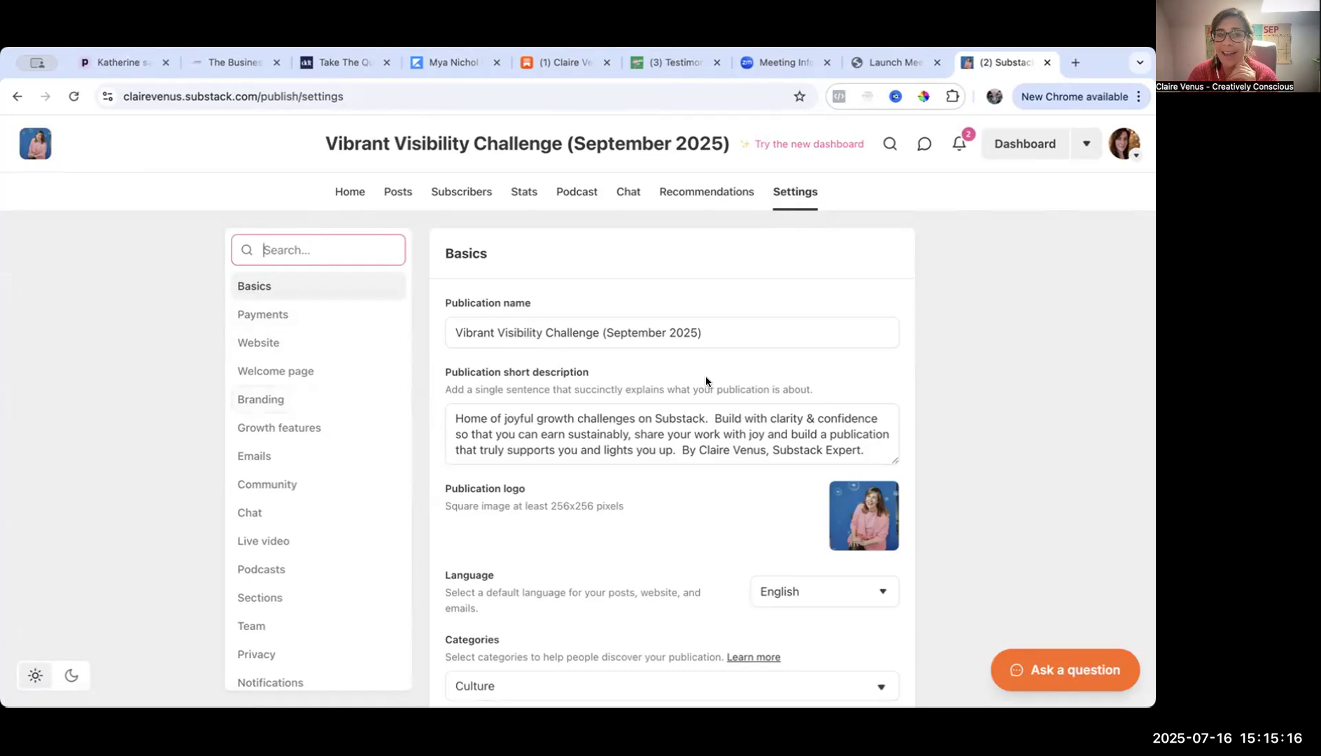
Search the publication settings for "export" and start a new export of the publication's data.
text(exxpo)
key(BackSpace)
key(BackSpace)
key(BackSpace)
text(x)
key(BackSpace)
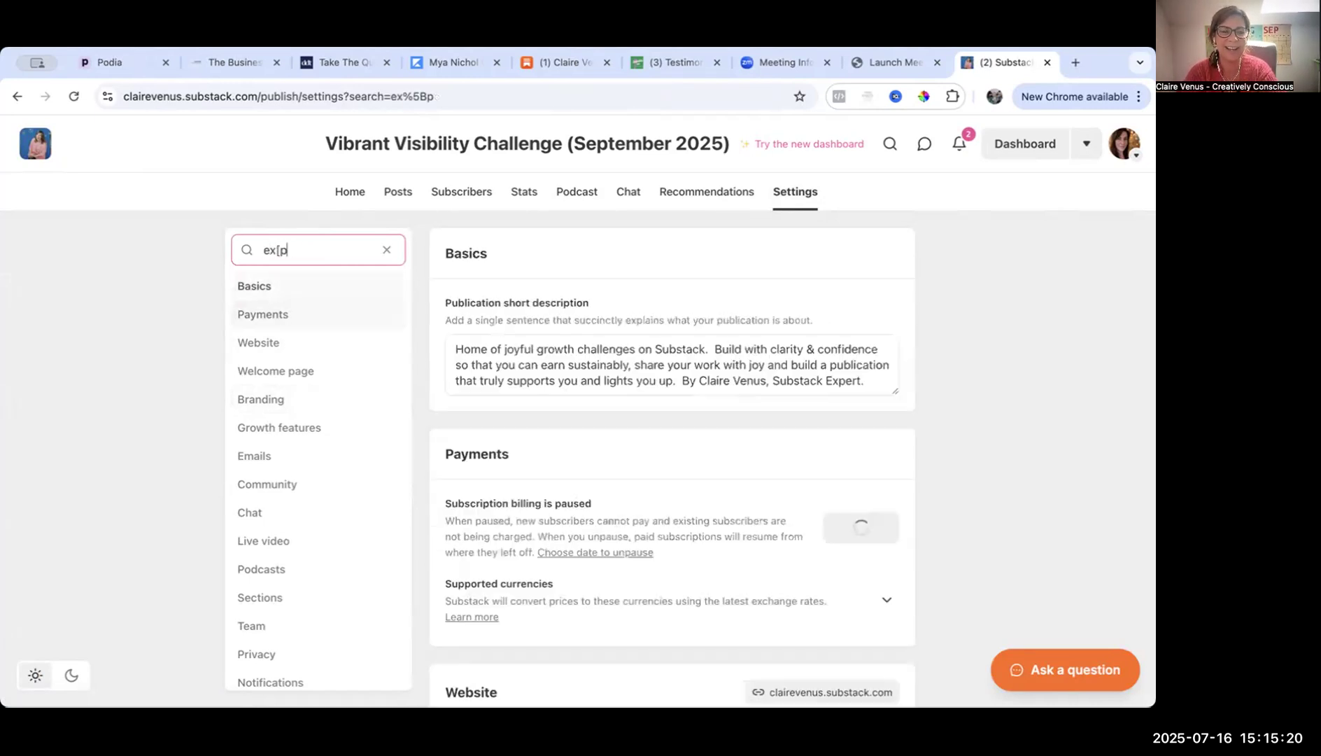
text(port)
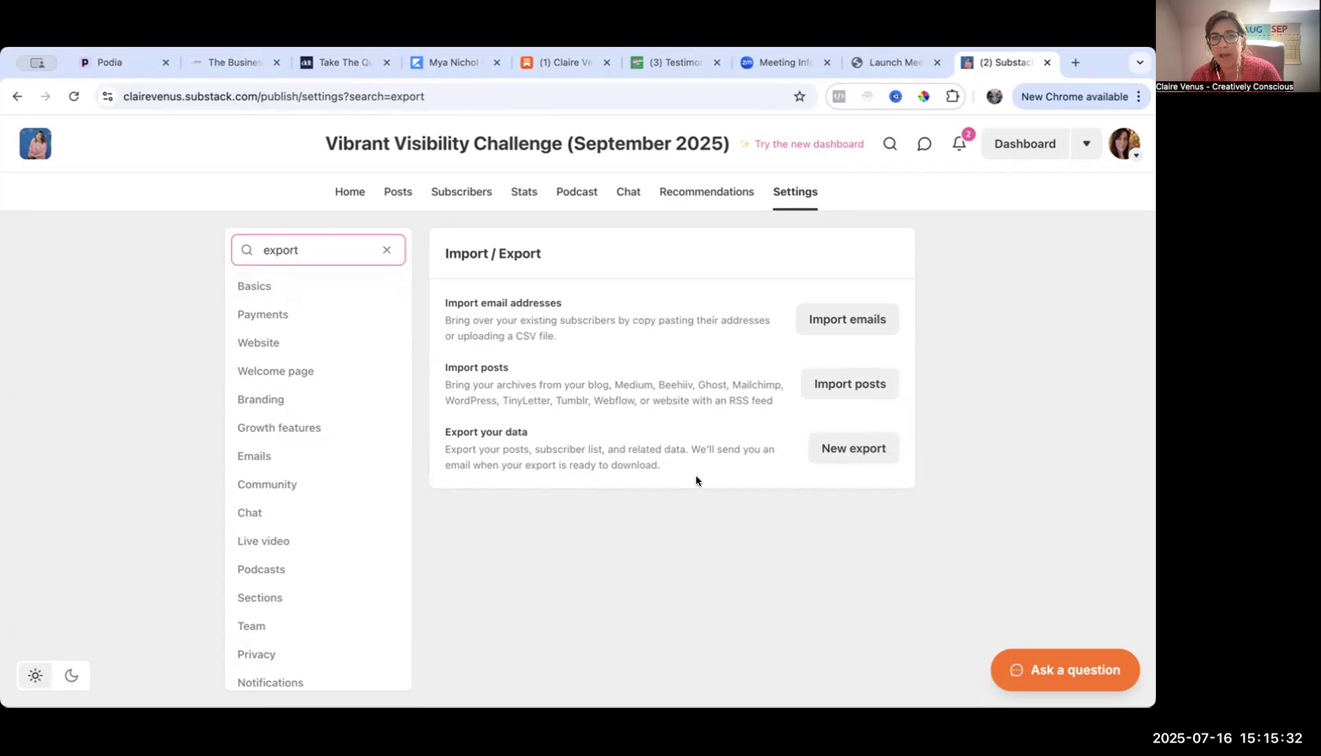
click(836, 449)
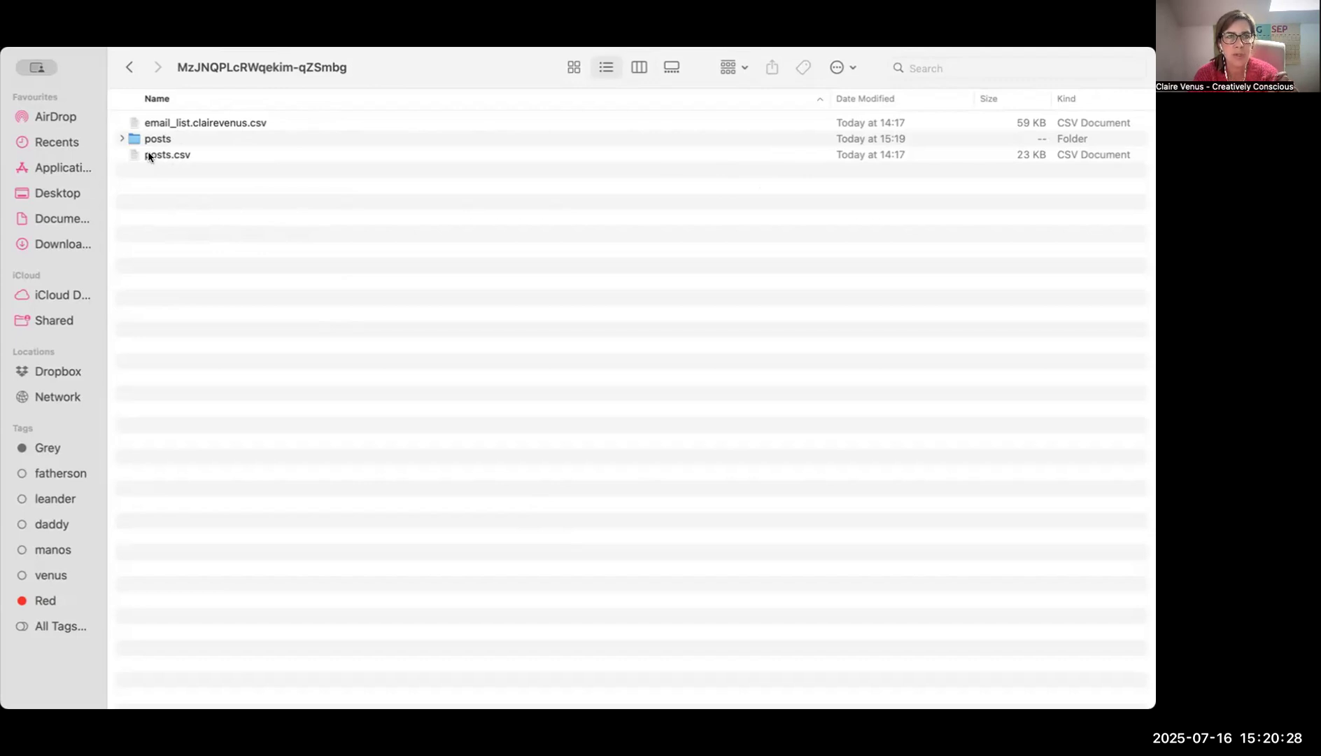
In Finder, open the exported posts.csv and look through the HTML and CSV files in the posts folder.
double_click(167, 154)
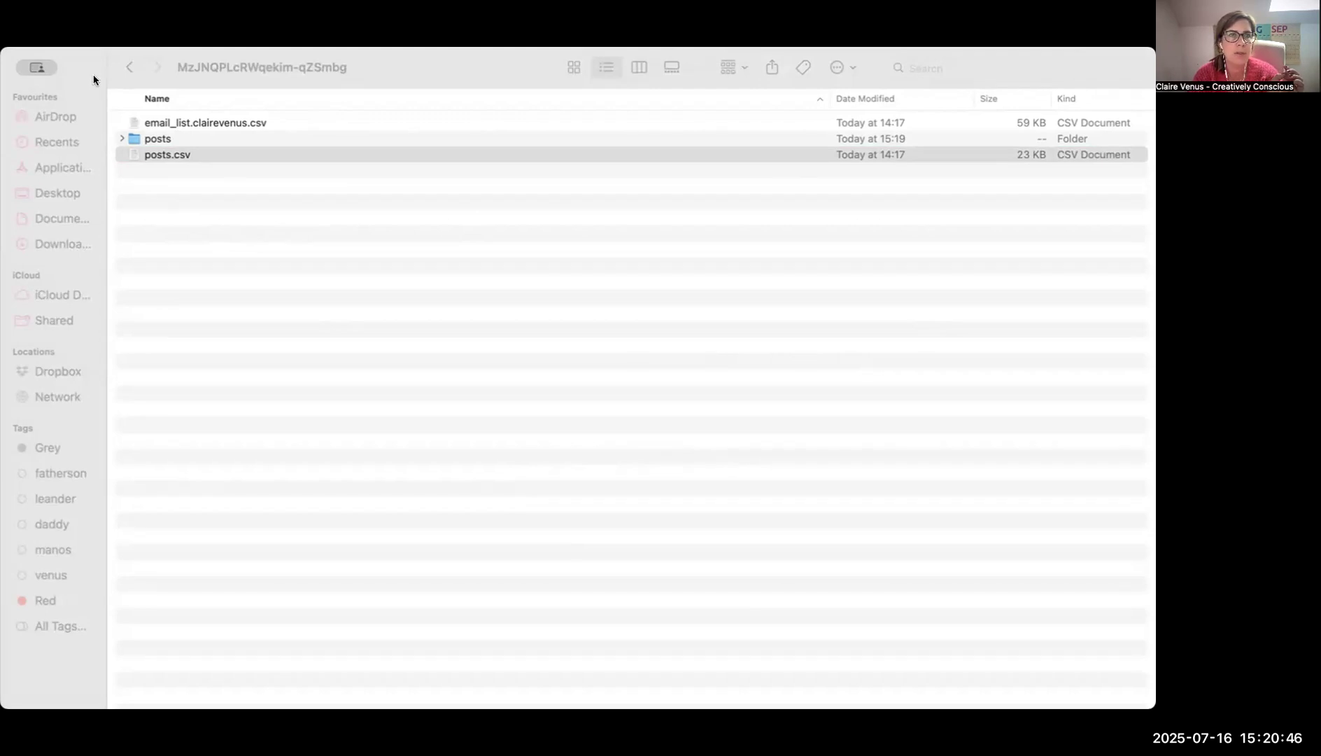
double_click(166, 136)
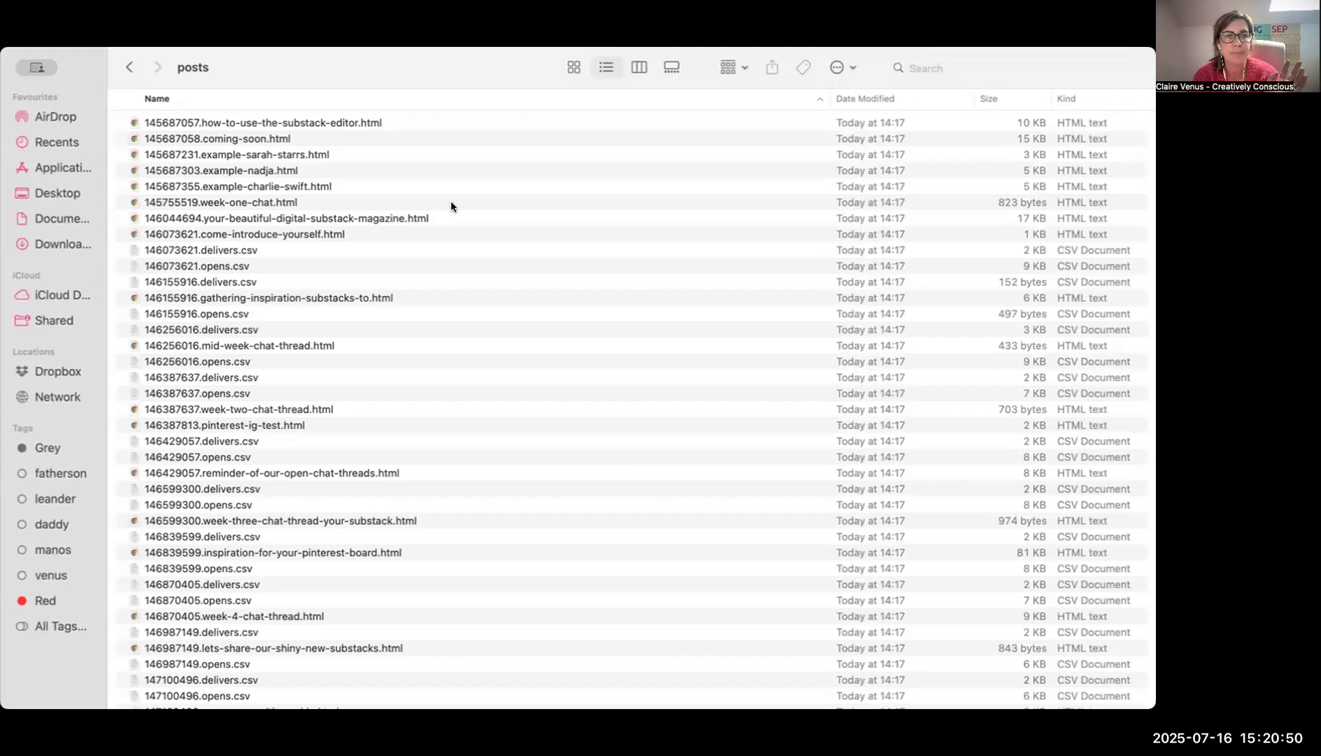
scroll(516, 436, down, 15)
scroll(515, 441, down, 15)
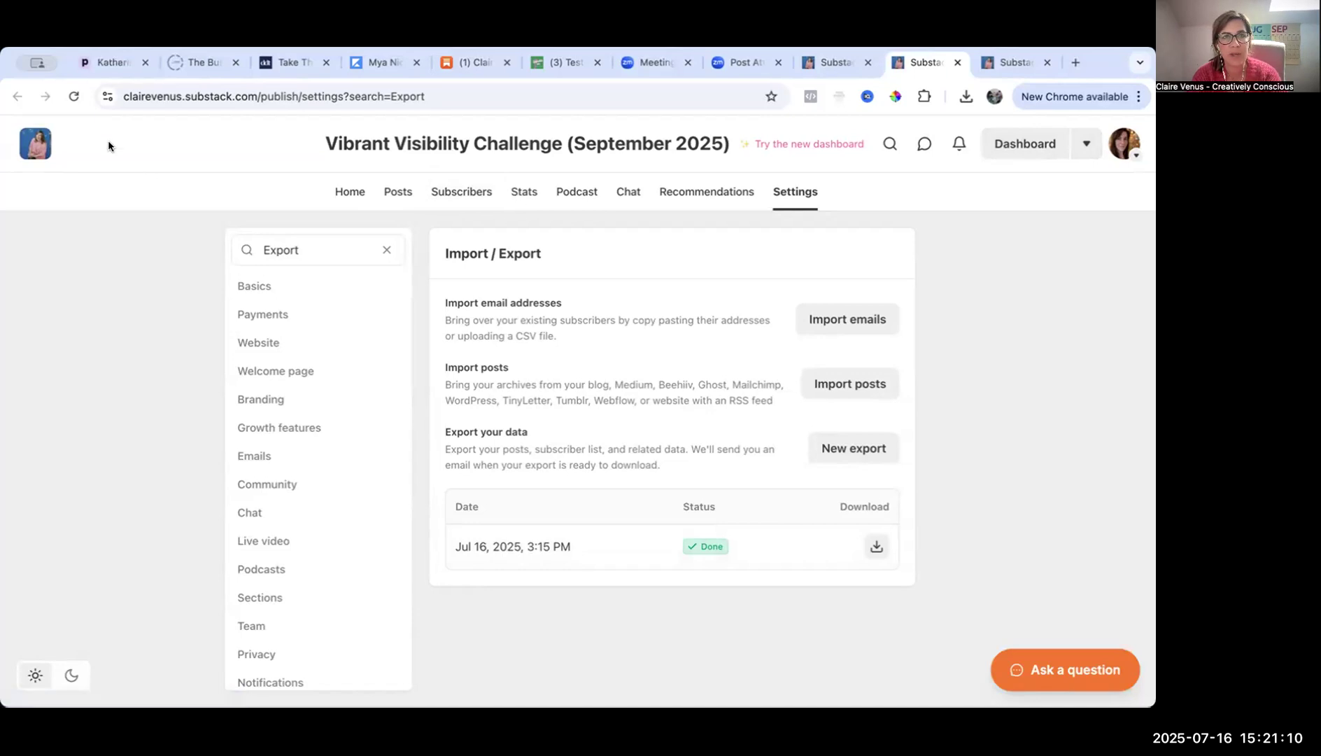
Back in Chrome, open the settings of The Sparkle Summit - Substack x Publishing and search them for "import".
click(1080, 144)
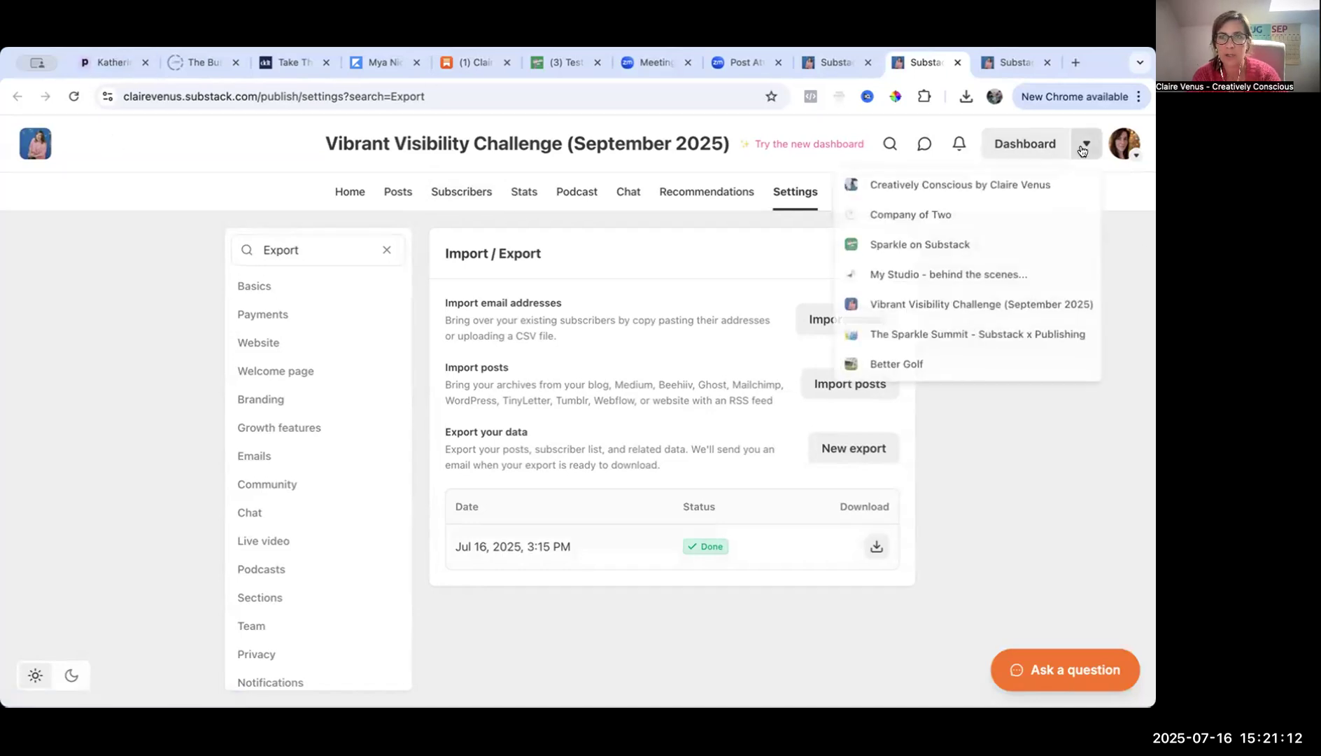
click(945, 333)
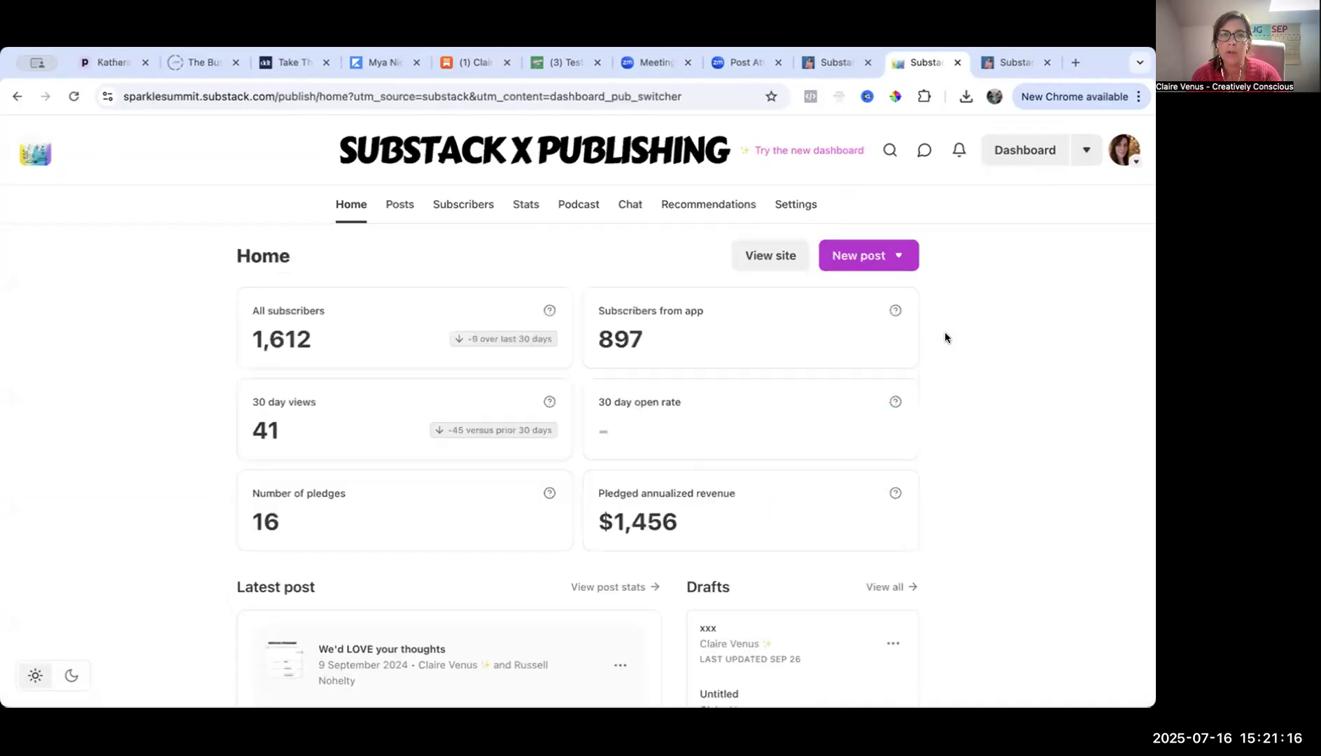
click(798, 206)
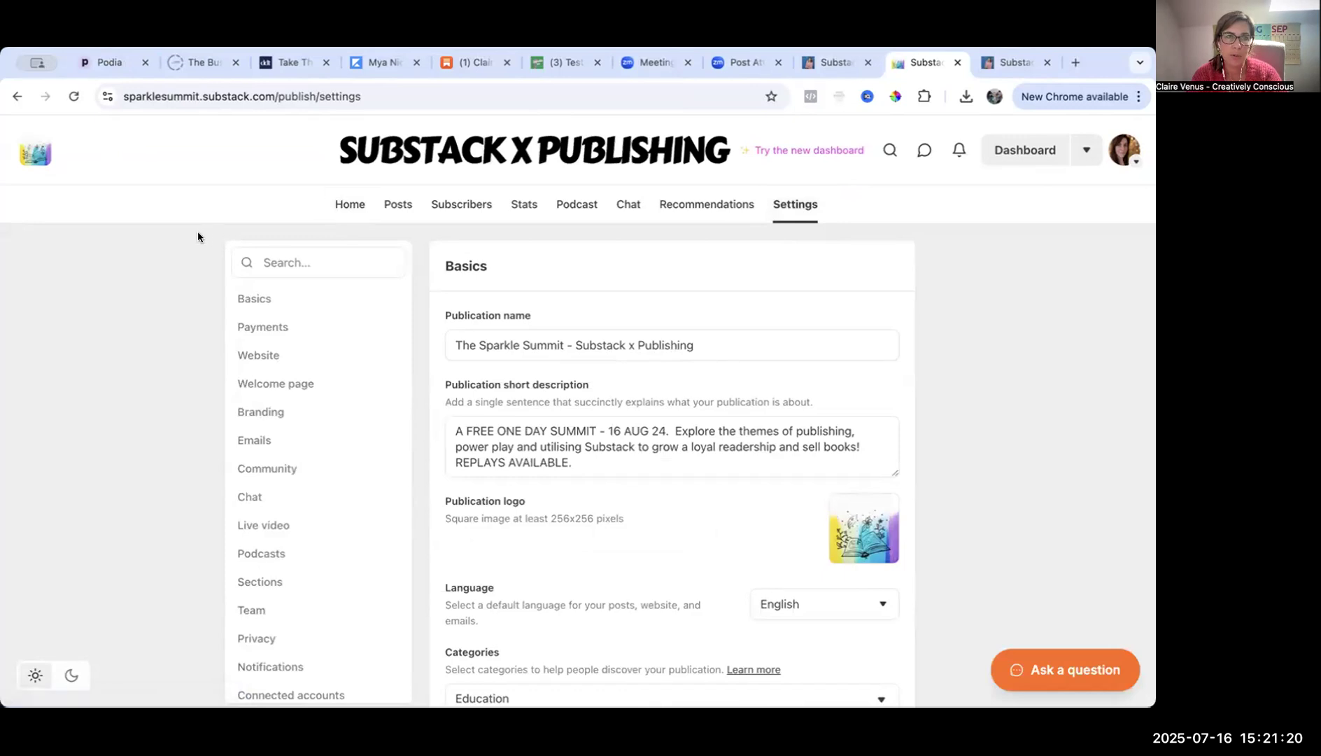
click(331, 272)
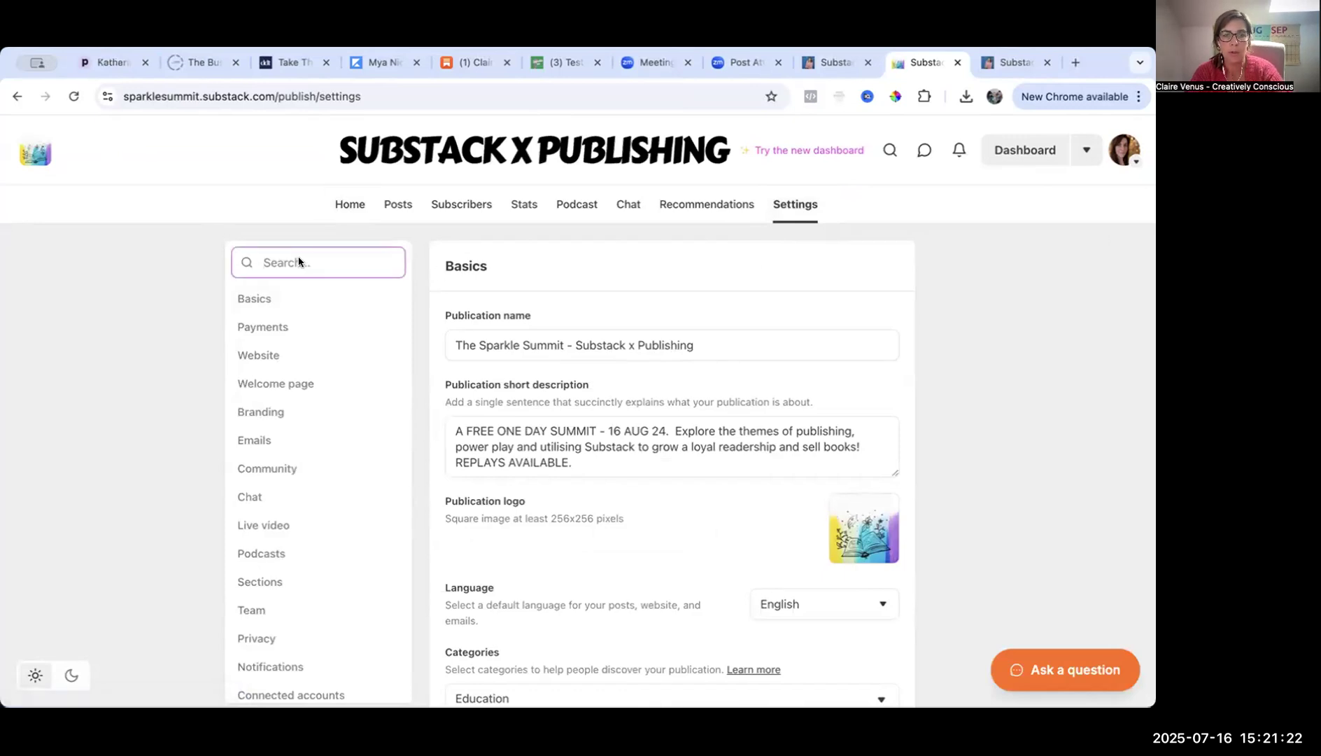
text(import)
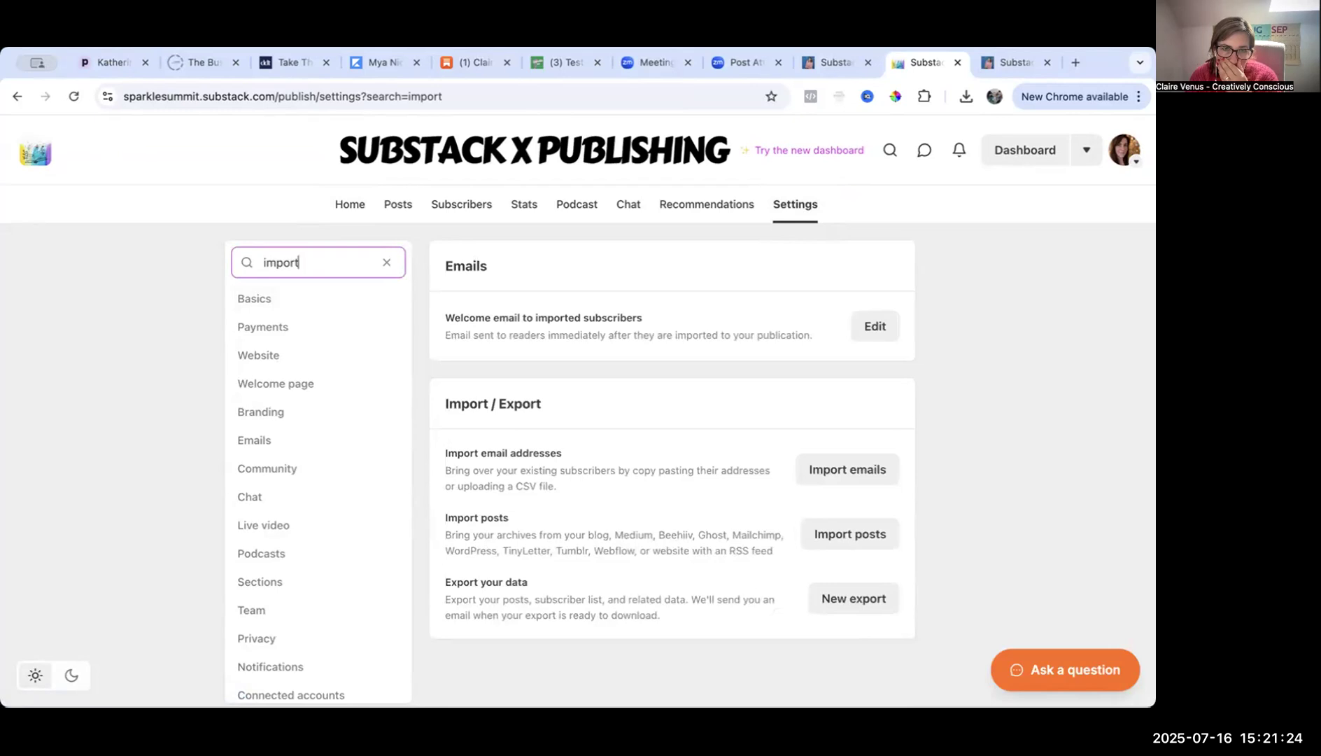
Open the post import for The Sparkle Summit and try to start it without a source URL.
click(849, 533)
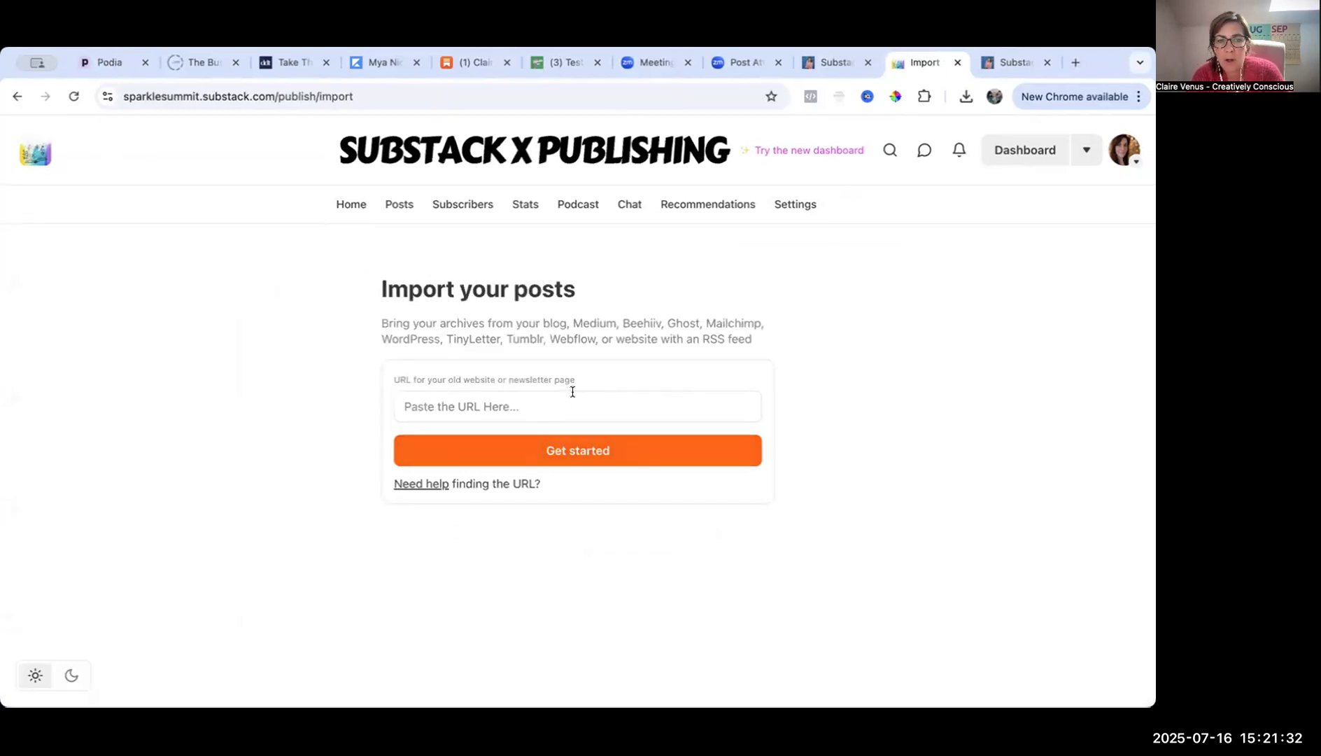
click(553, 452)
click(450, 396)
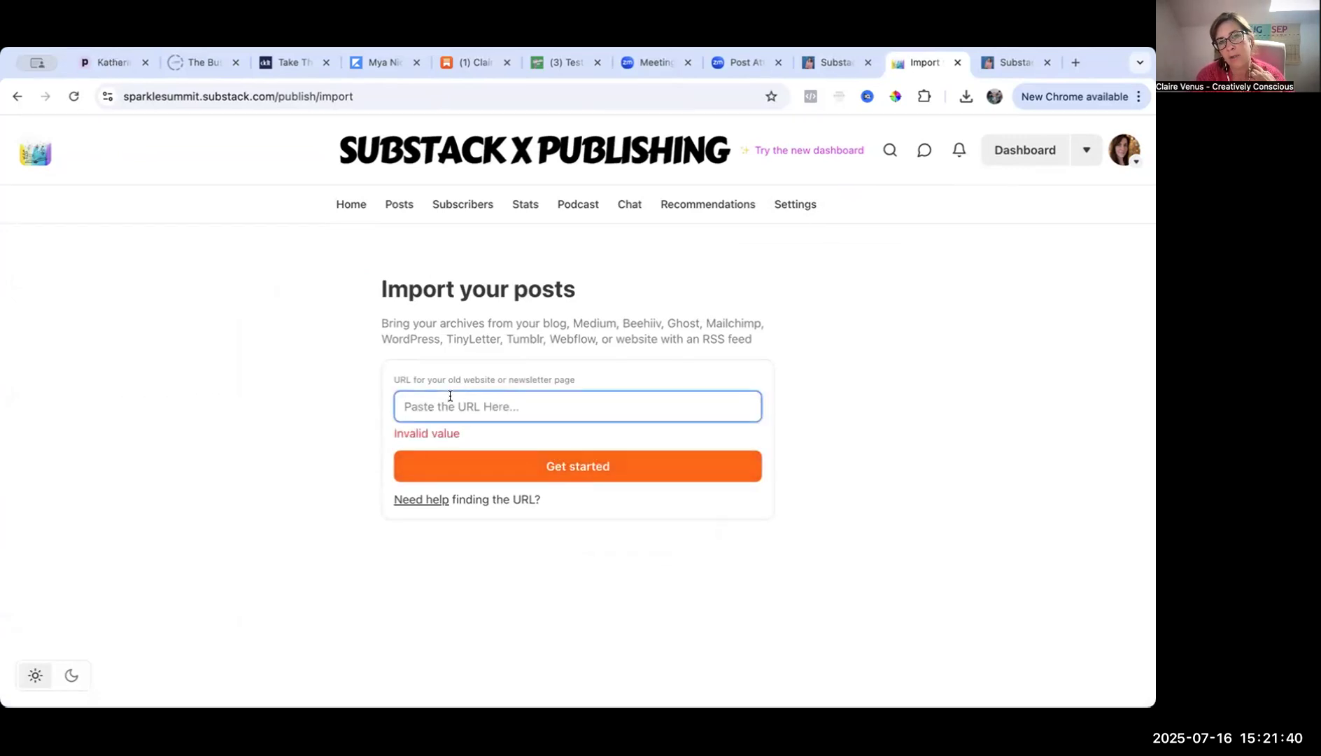
click(344, 360)
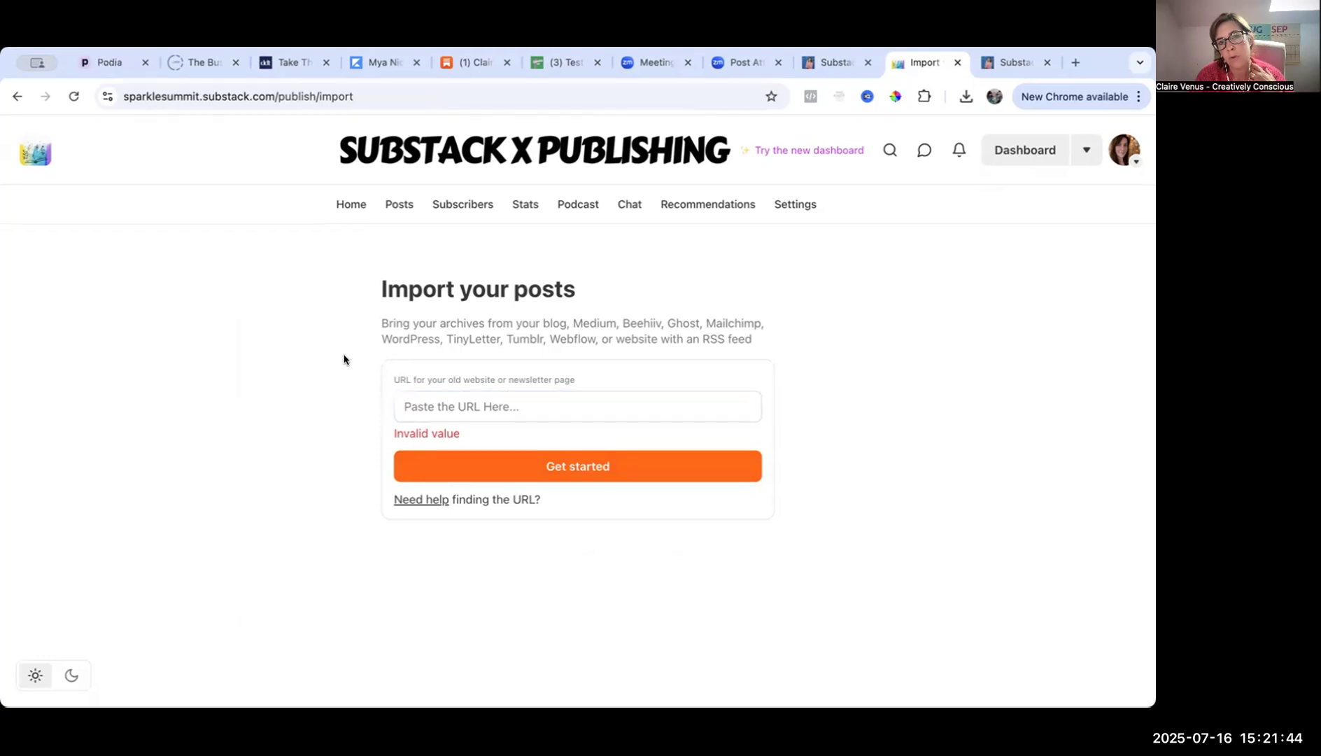
Return to The Sparkle Summit's settings and search for "import" again to review the import options.
click(795, 205)
click(271, 260)
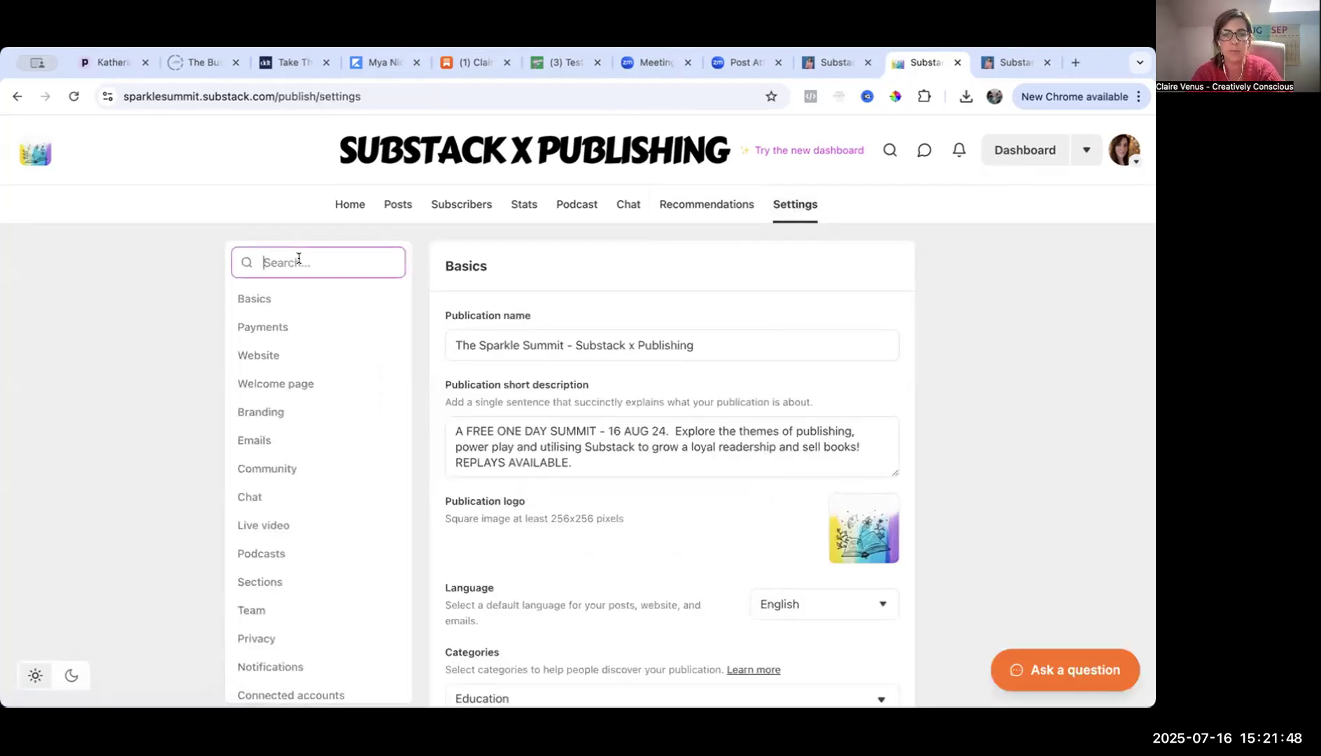
text(import)
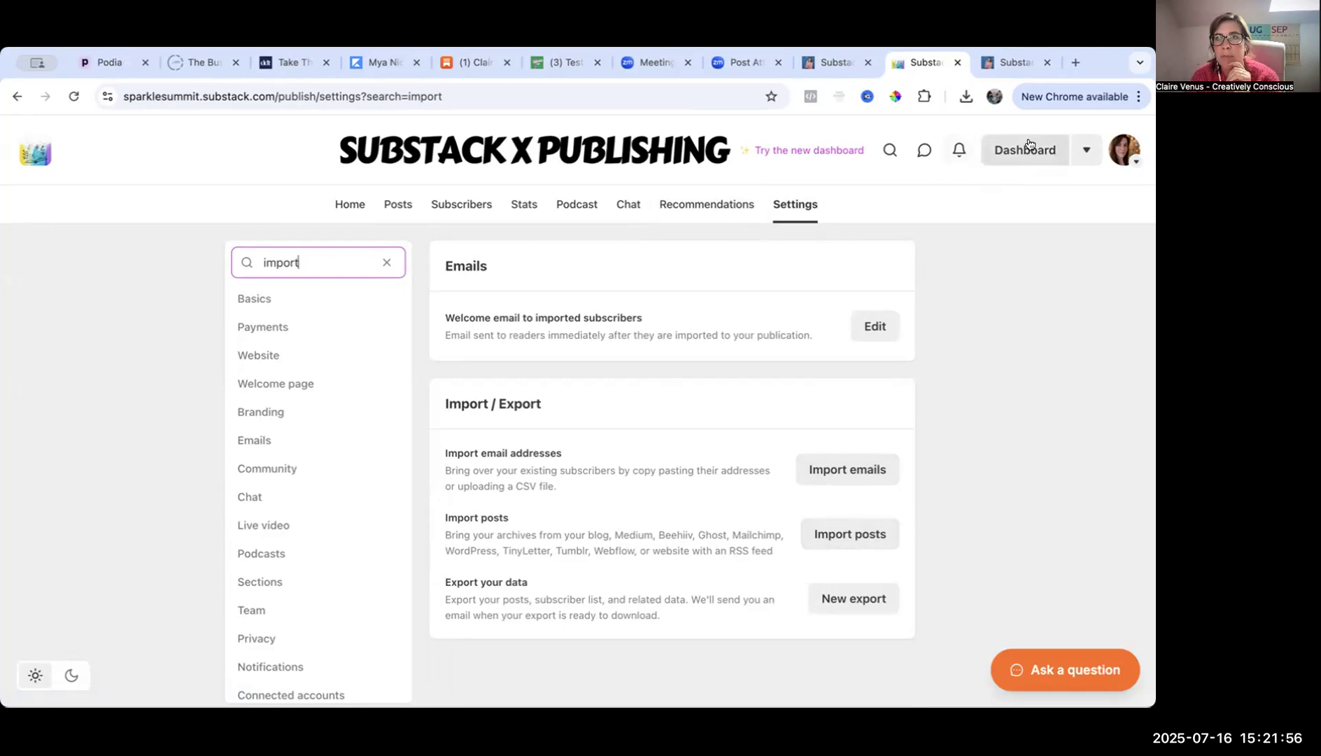
Switch to the Vibrant Visibility Challenge (September 2025) publication and view its public home page.
click(1087, 149)
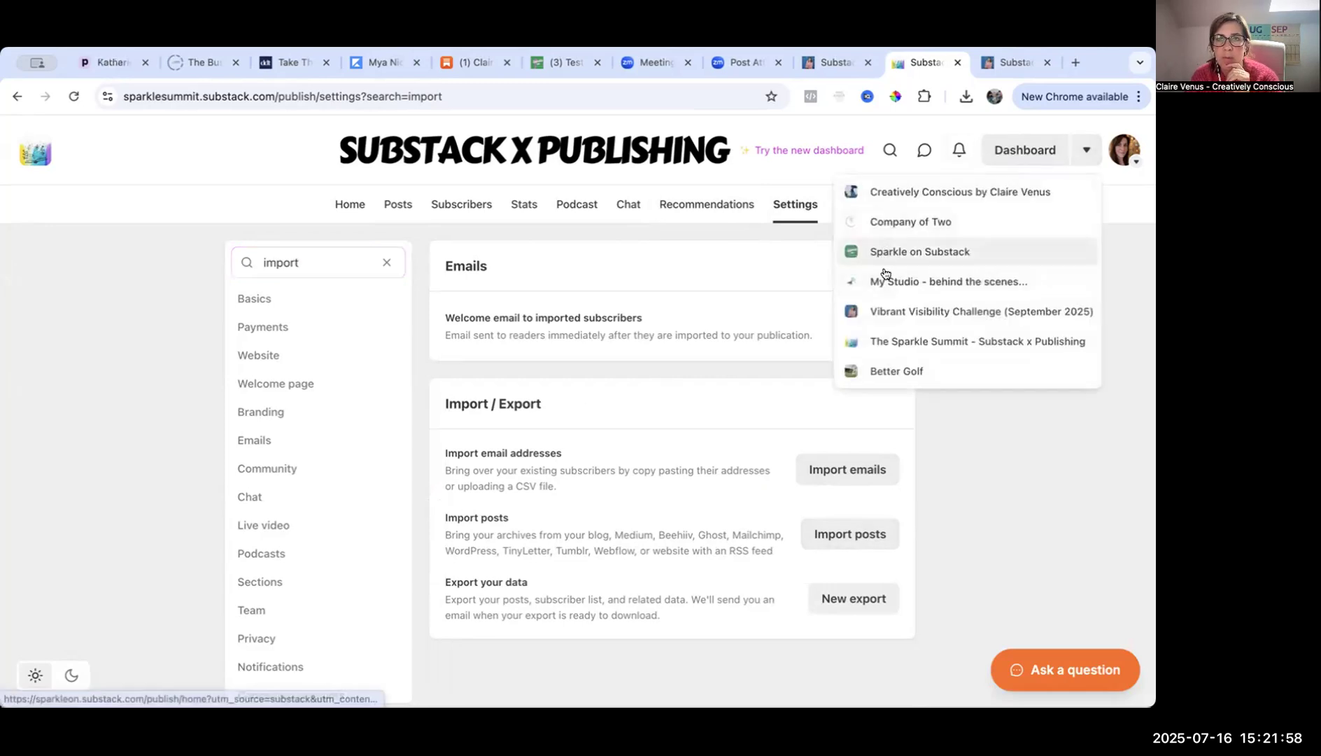
click(885, 313)
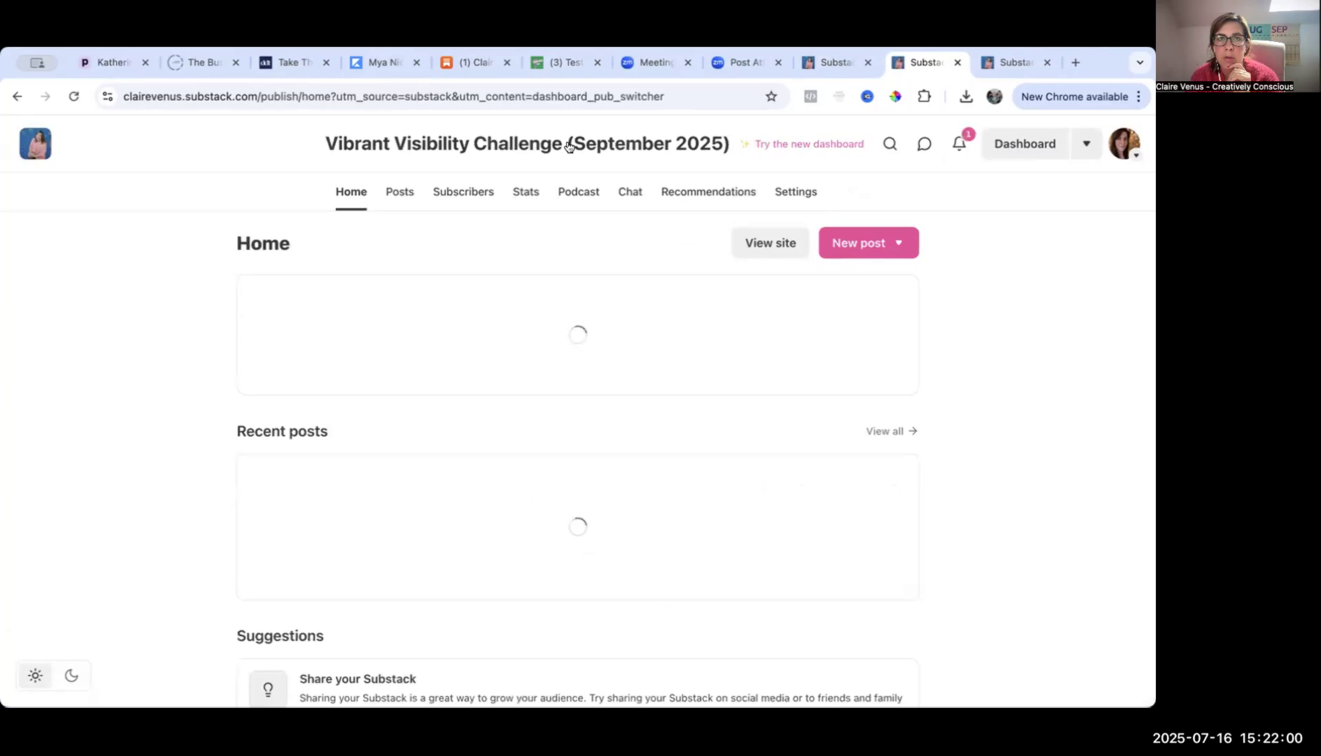
click(569, 145)
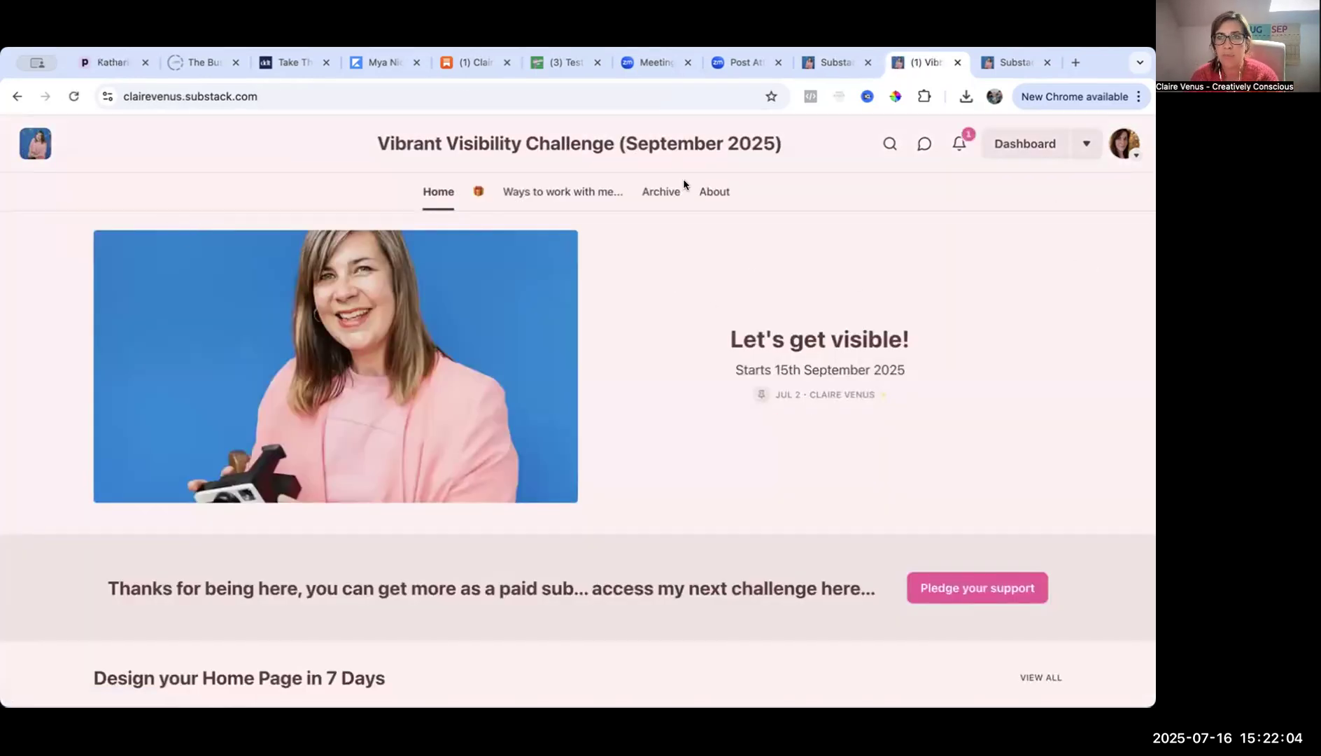
Return to the Vibrant Visibility Challenge dashboard and create a new blank post.
click(1088, 143)
click(895, 305)
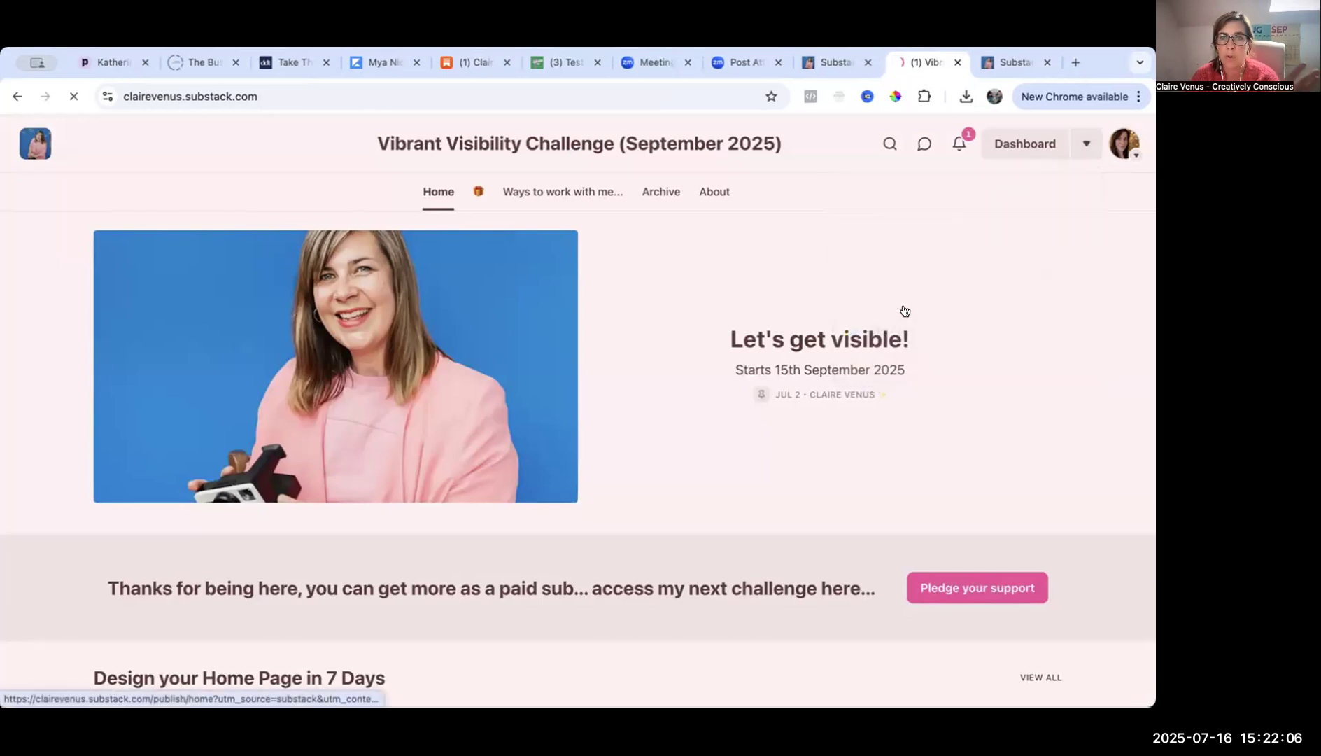
click(864, 243)
click(847, 277)
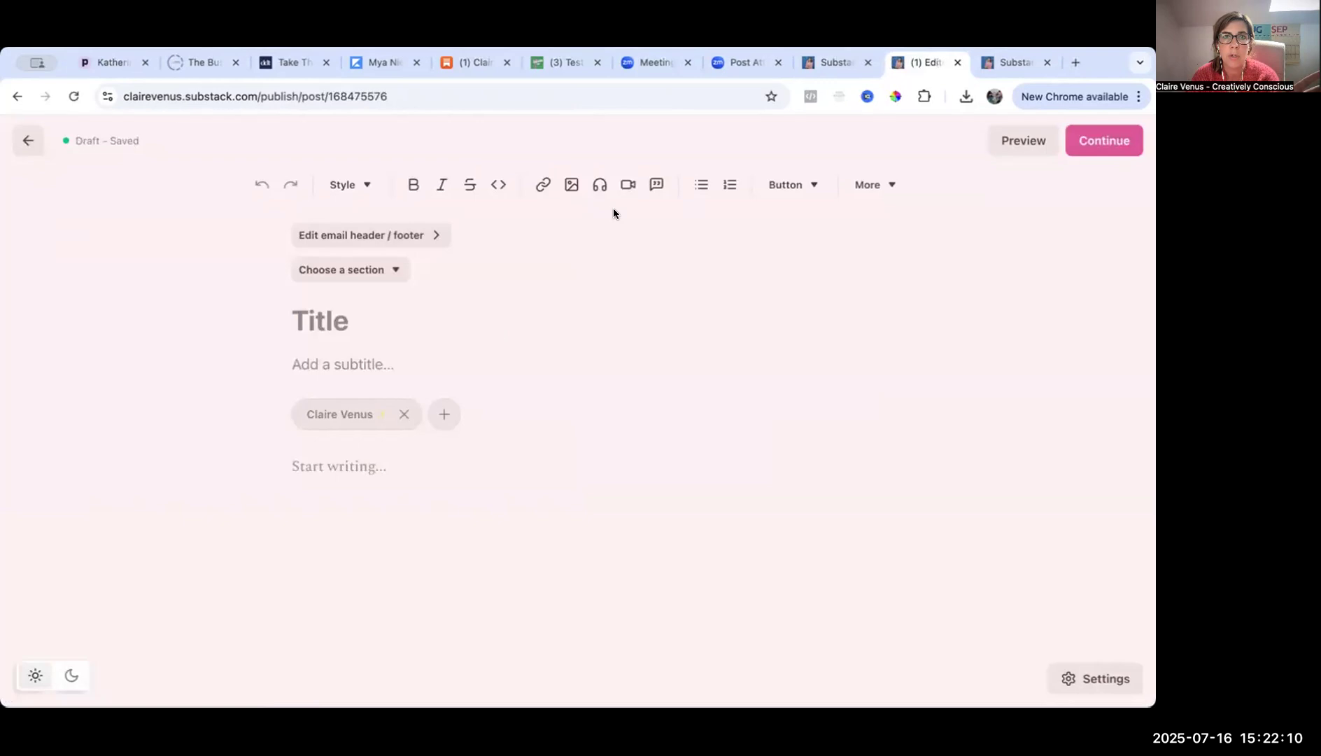
Dismiss the empty link form and try to add an exported HTML post file to the draft's body.
click(542, 185)
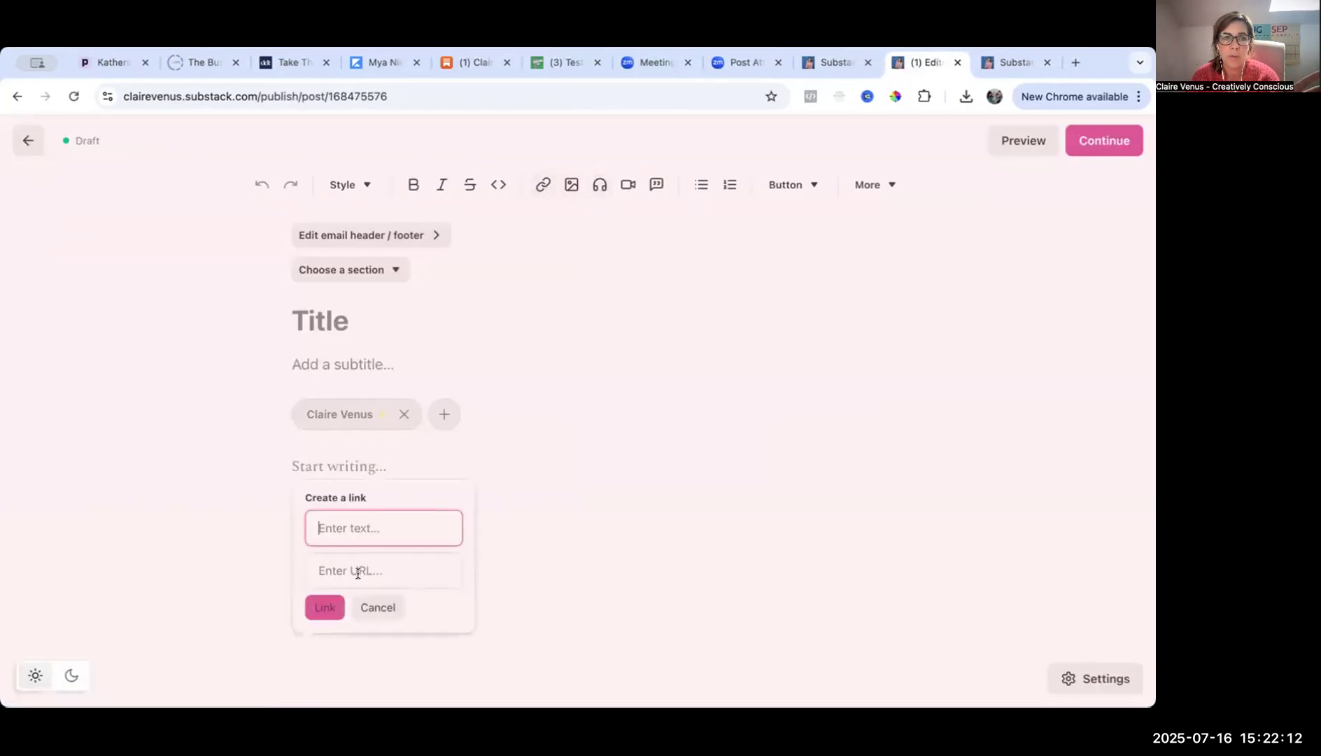
click(521, 473)
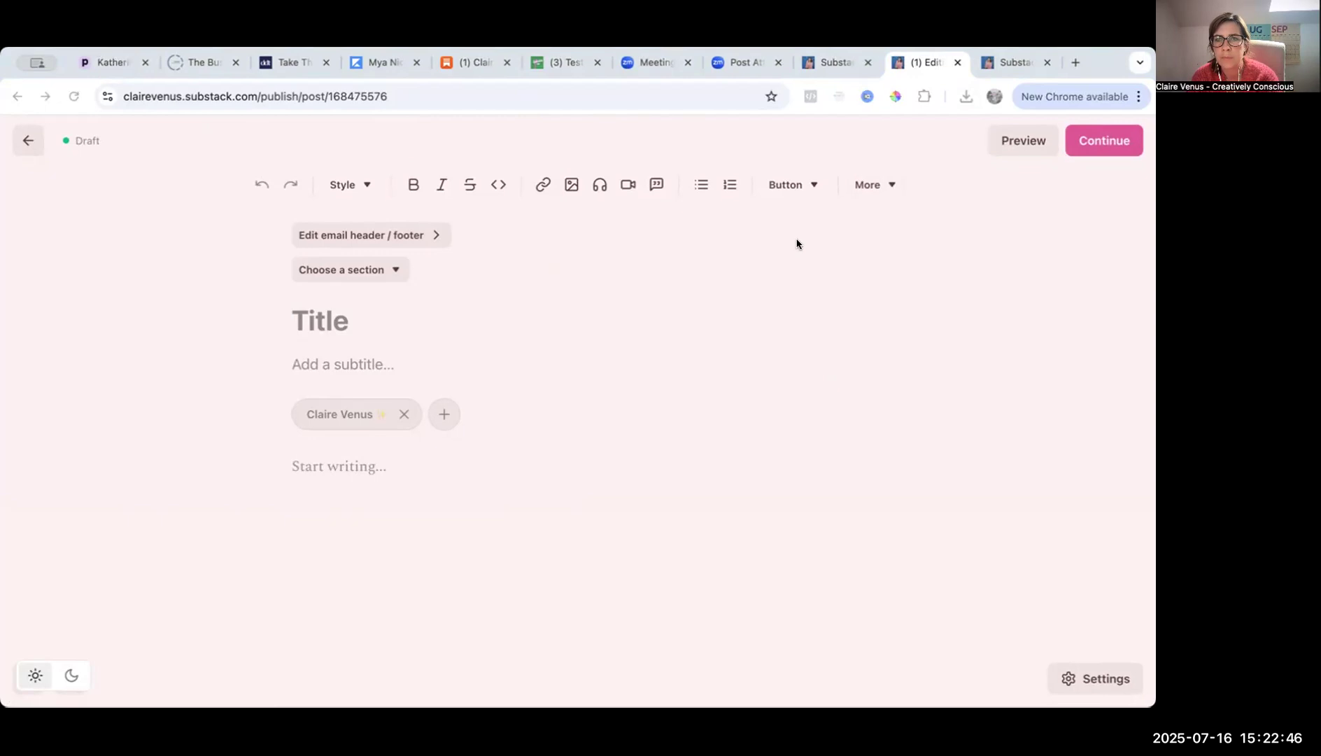
drag(791, 222, 389, 505)
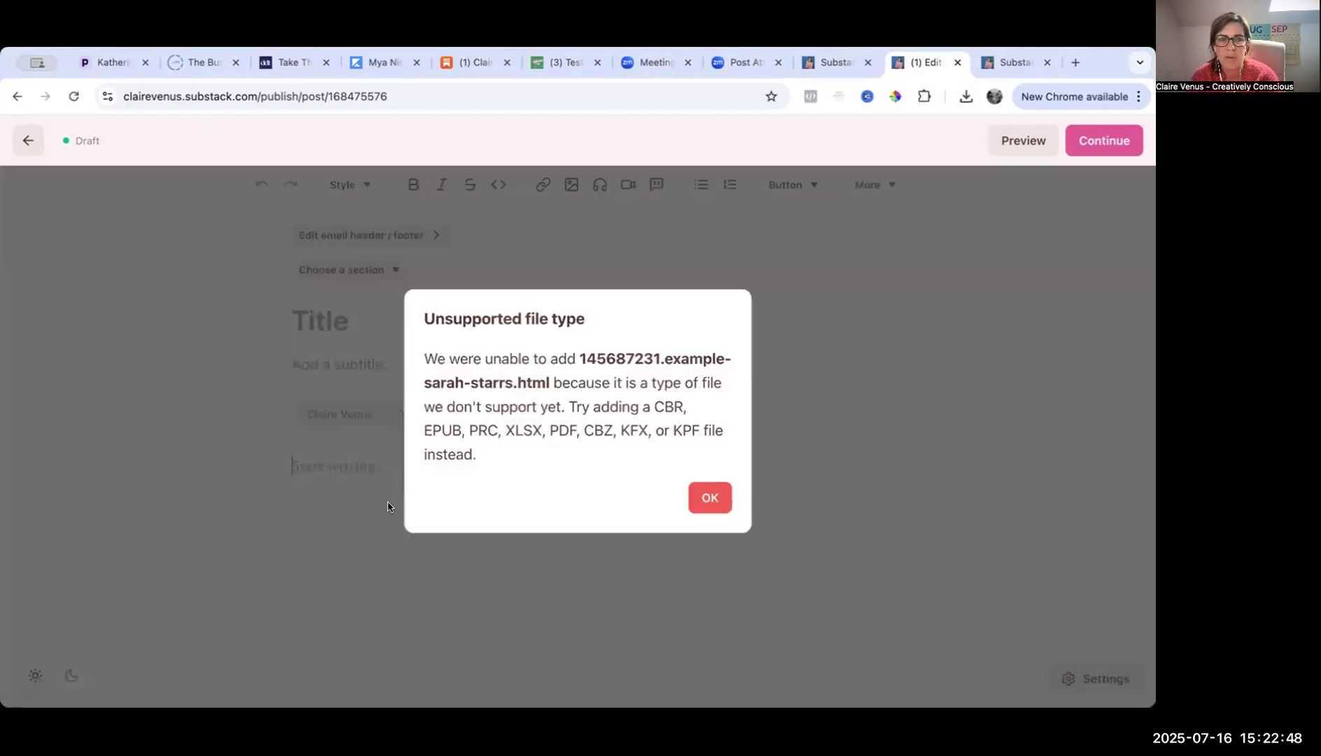
click(710, 498)
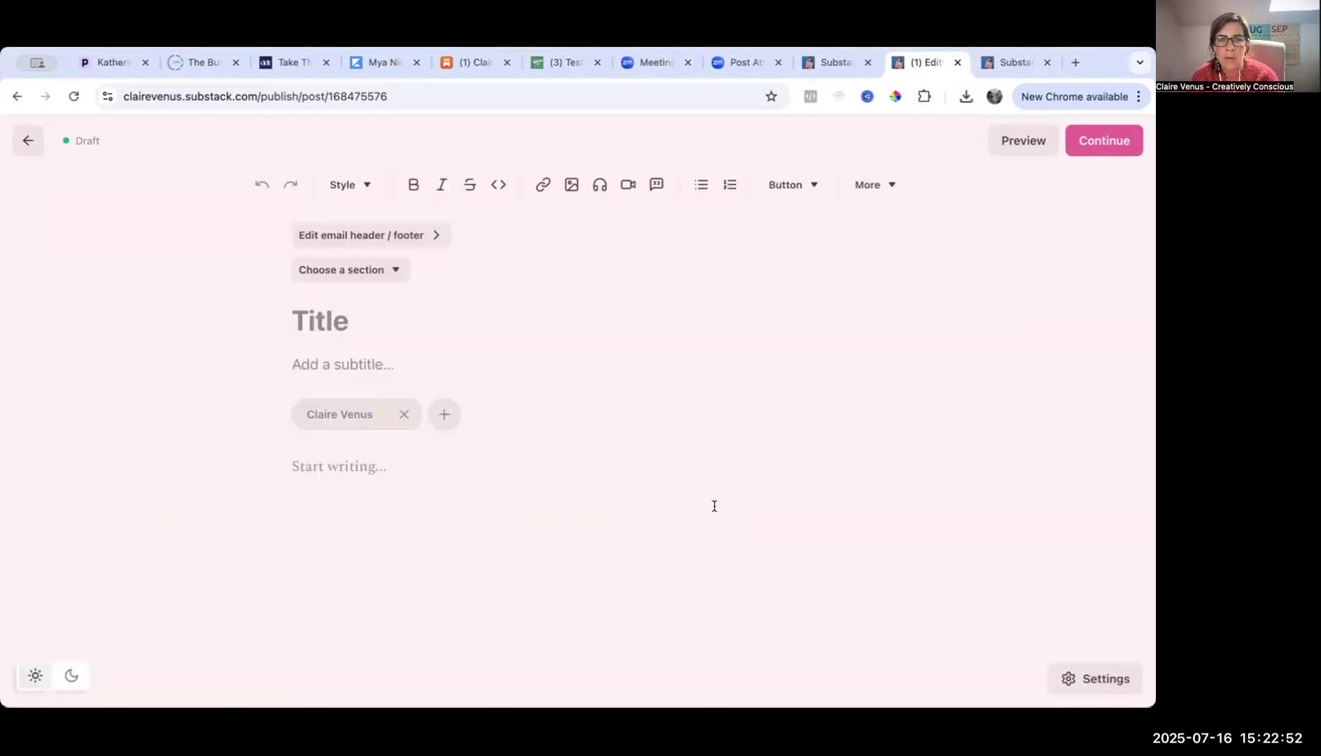
Try again to add the exported 146073621.come-introduce-yourself.html file to the draft's body, and dismiss the resulting dialog.
click(371, 488)
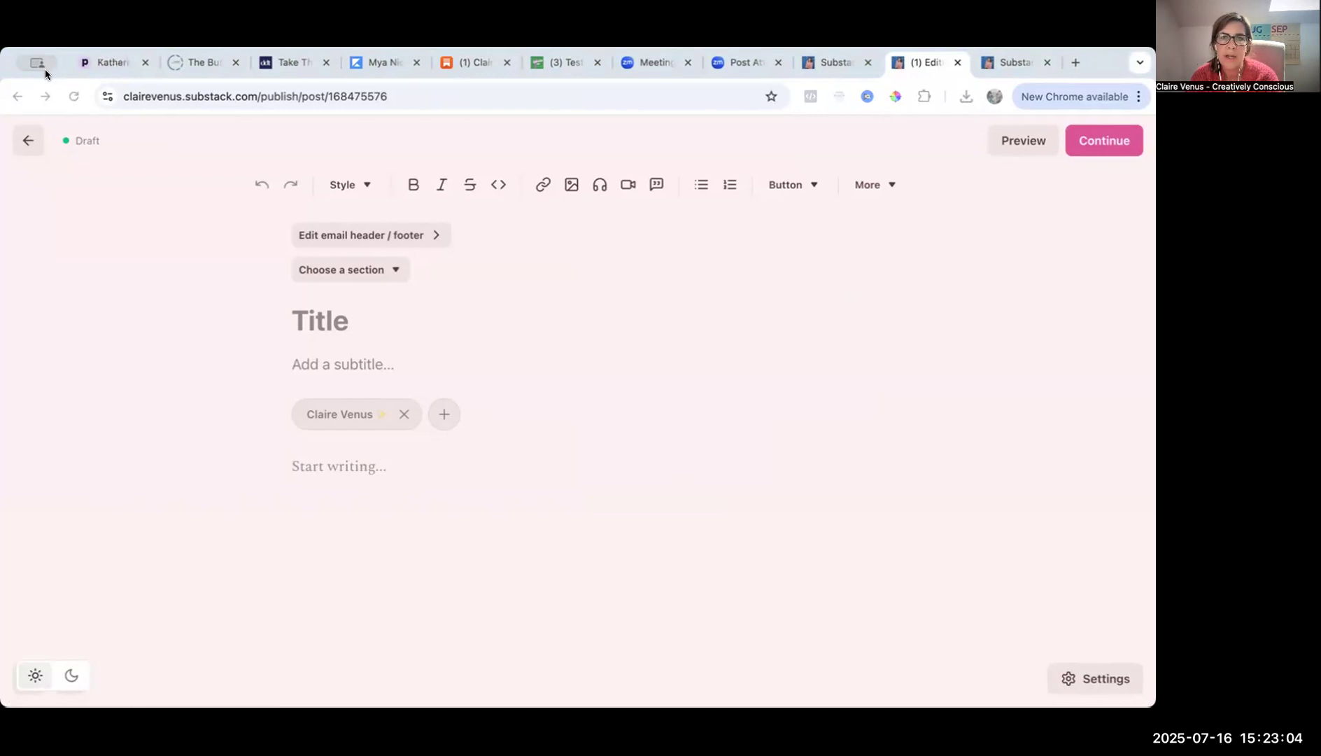
drag(811, 317, 395, 535)
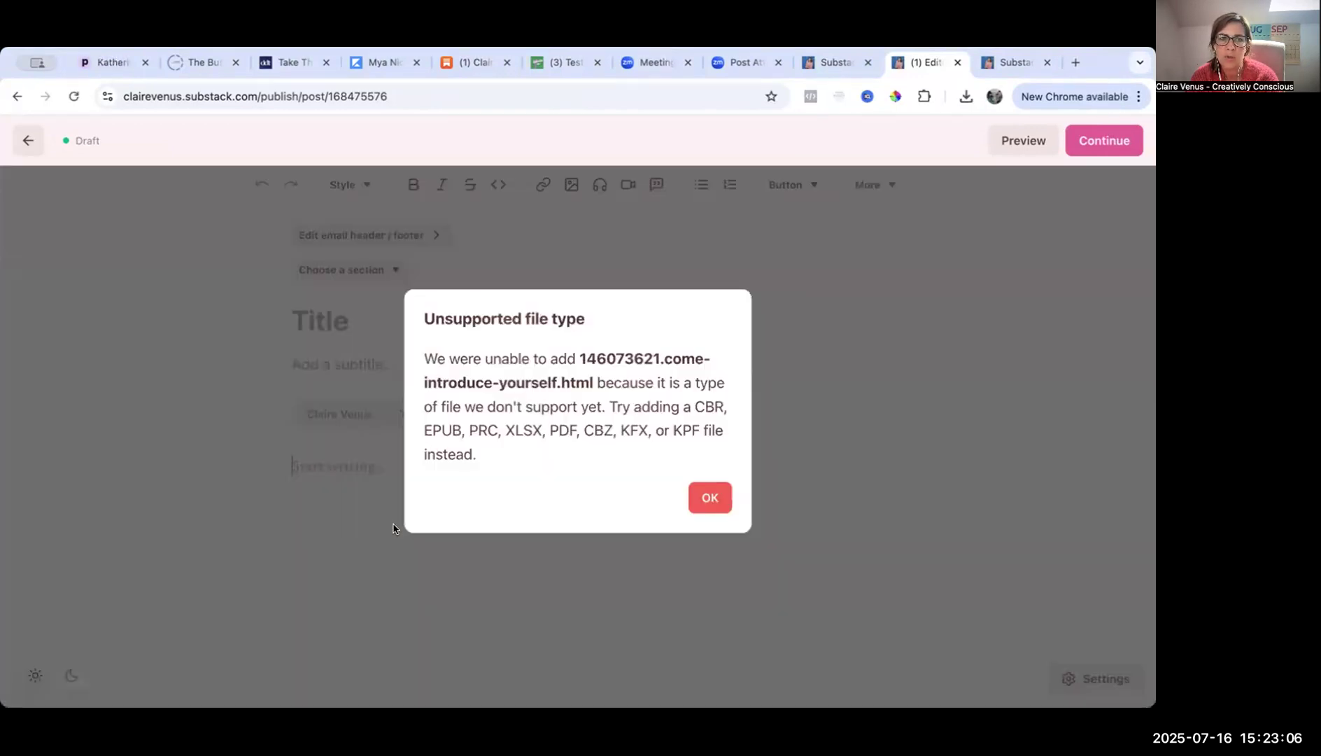
click(712, 494)
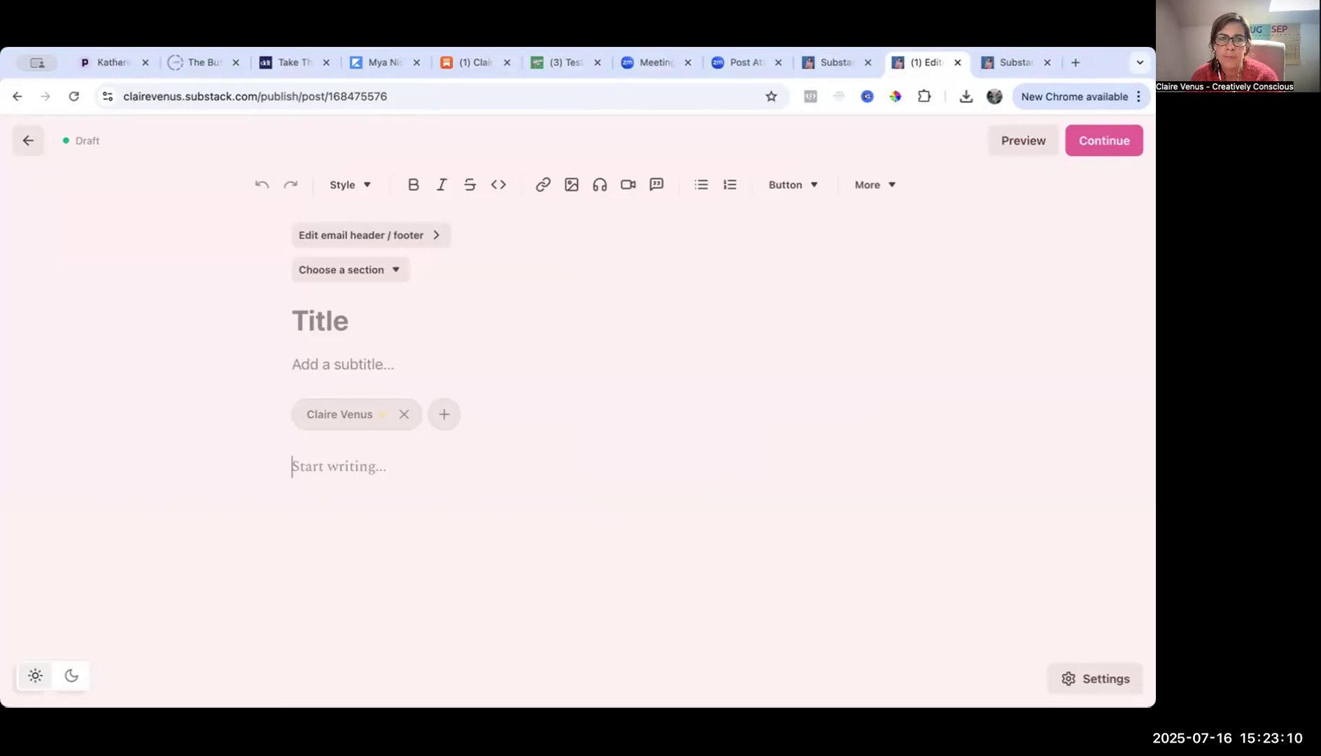
Open the exported post file 146073621.come-introduce-yourself.html from the downloaded posts folder in the browser.
key(super+Tab)
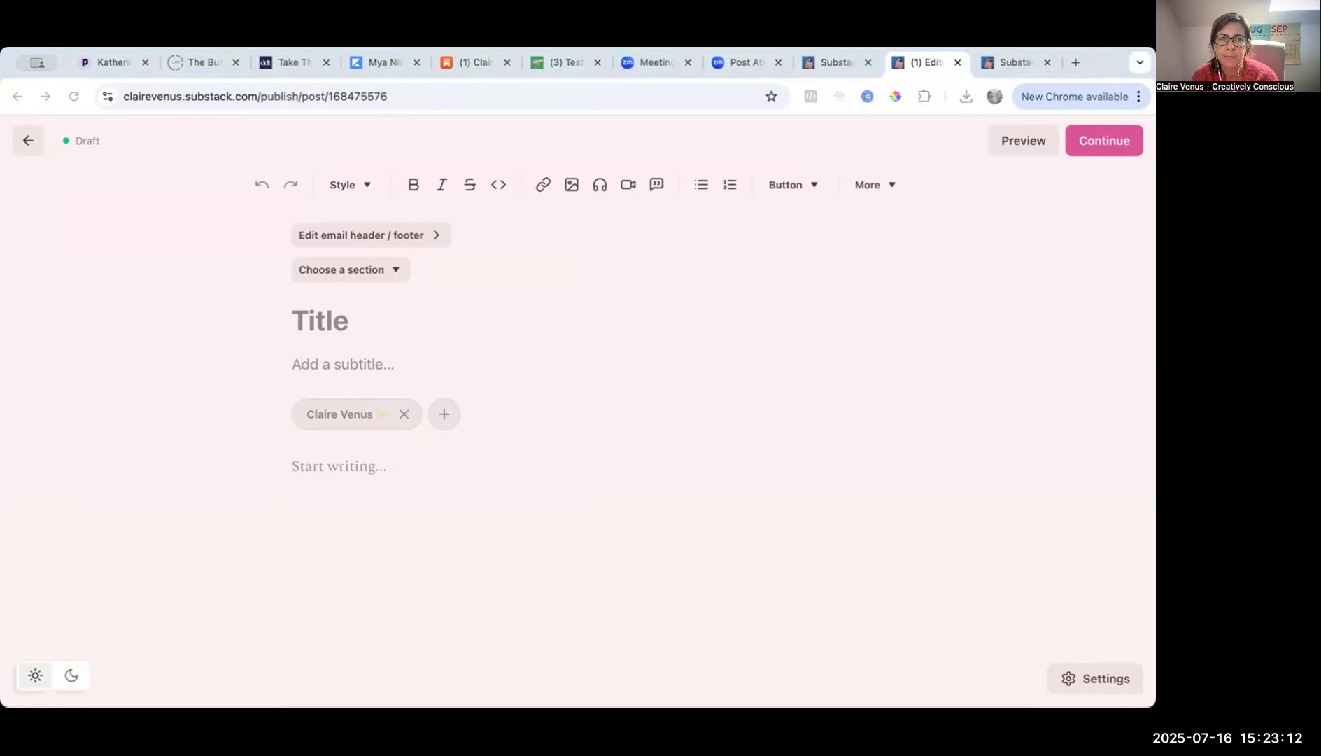
click(658, 259)
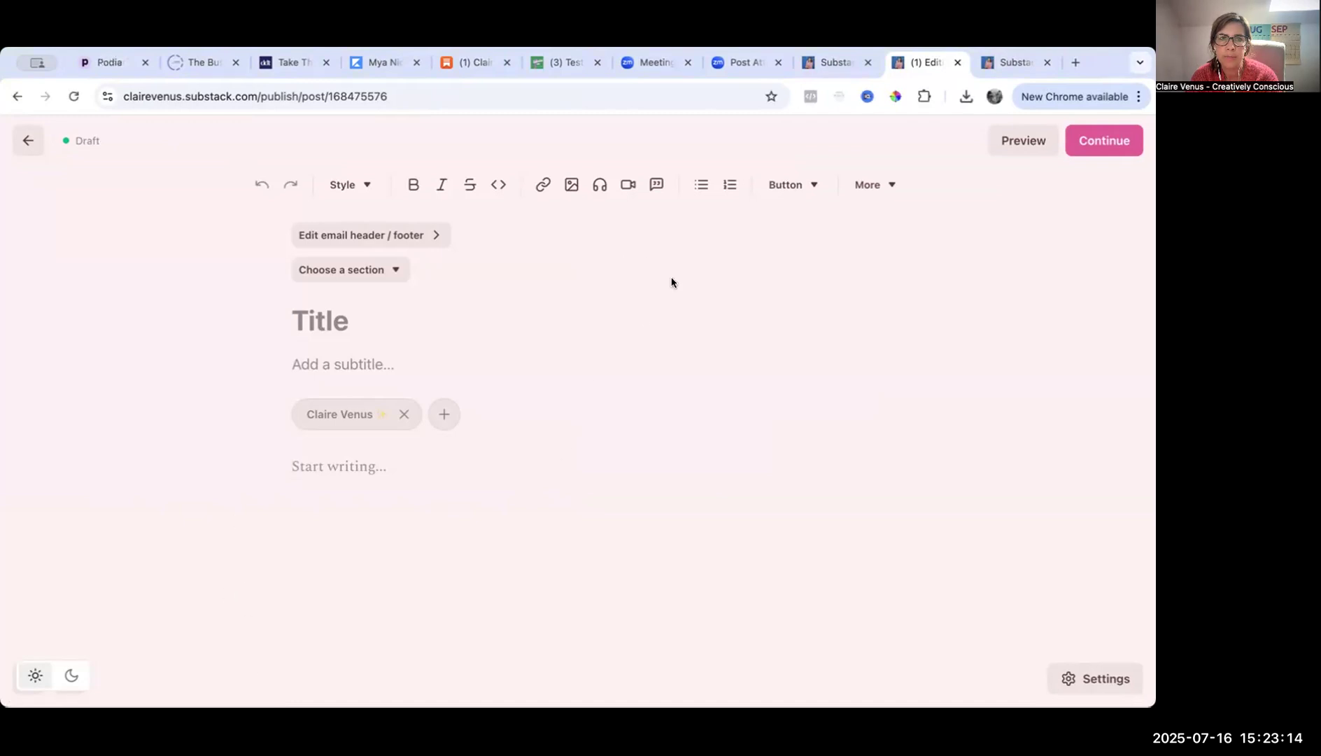
key(super+Tab)
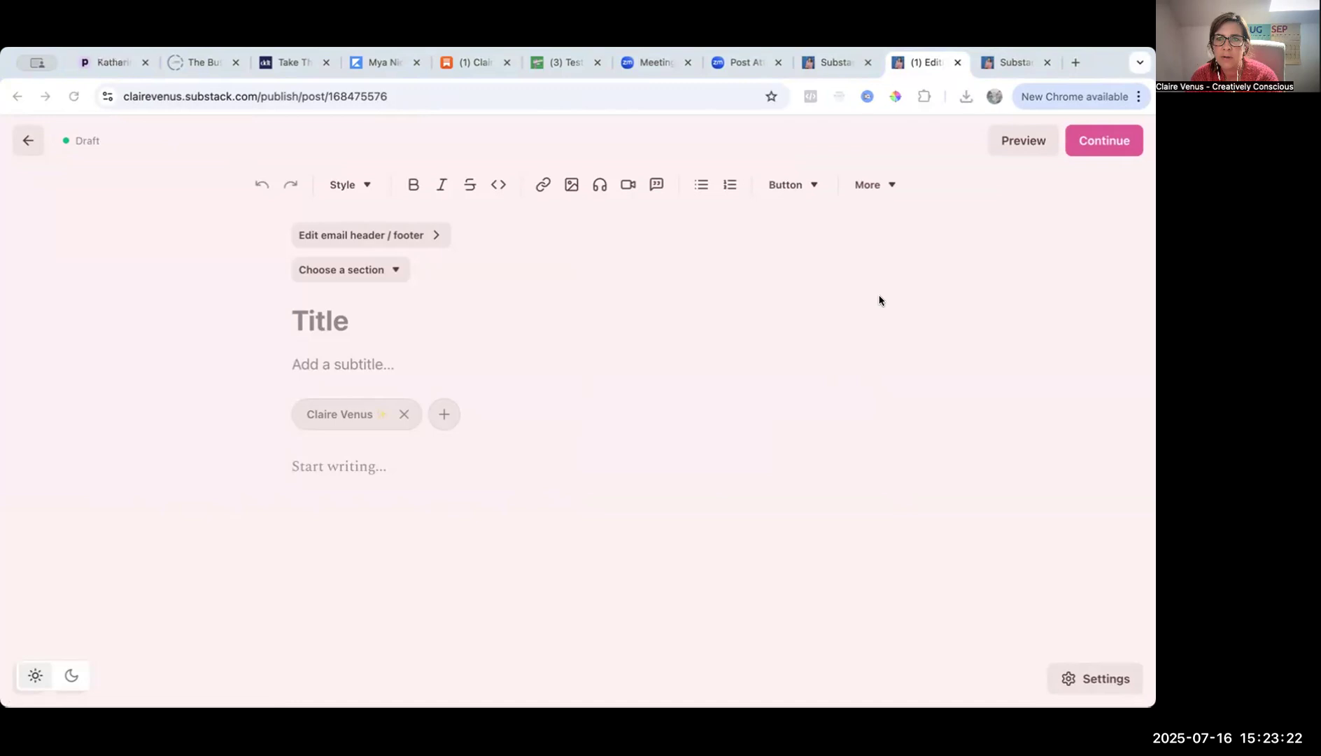
key(super+o)
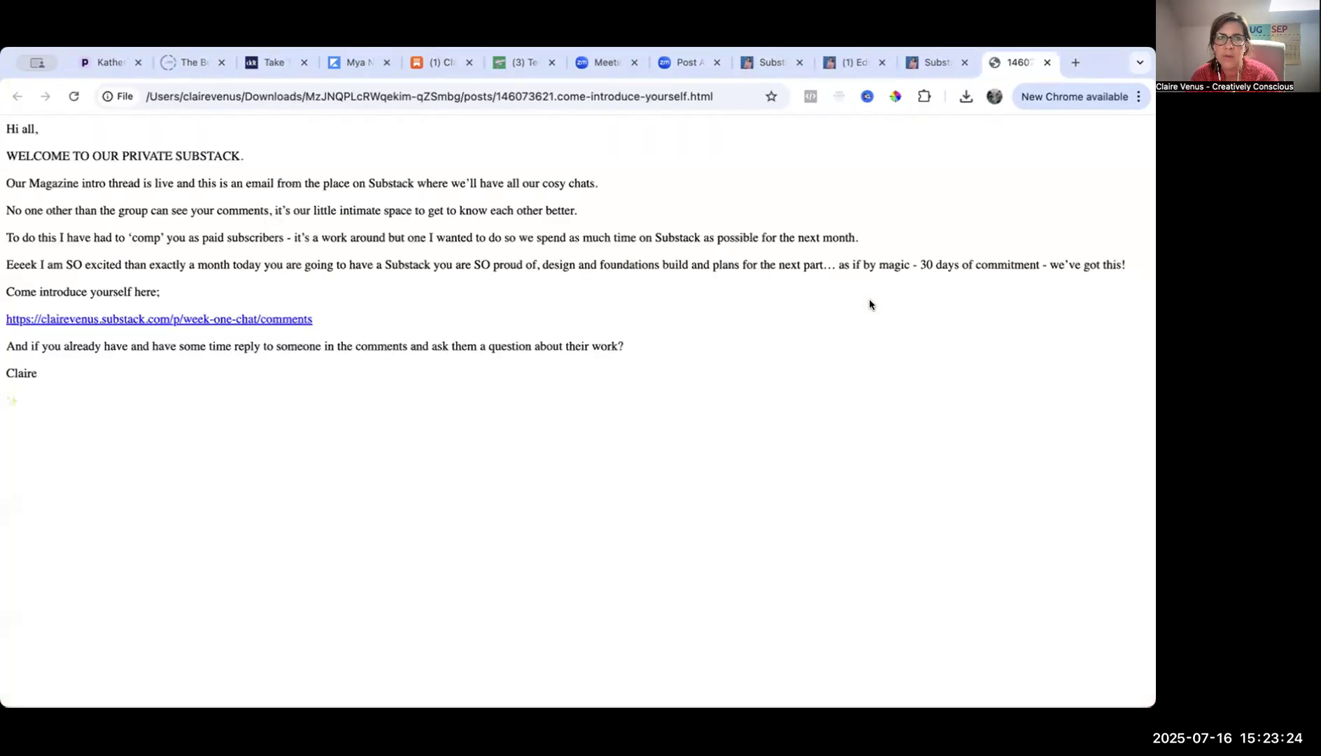
Copy the full text of the exported come-introduce-yourself post into the blank draft's body and review it.
drag(21, 364, 9, 124)
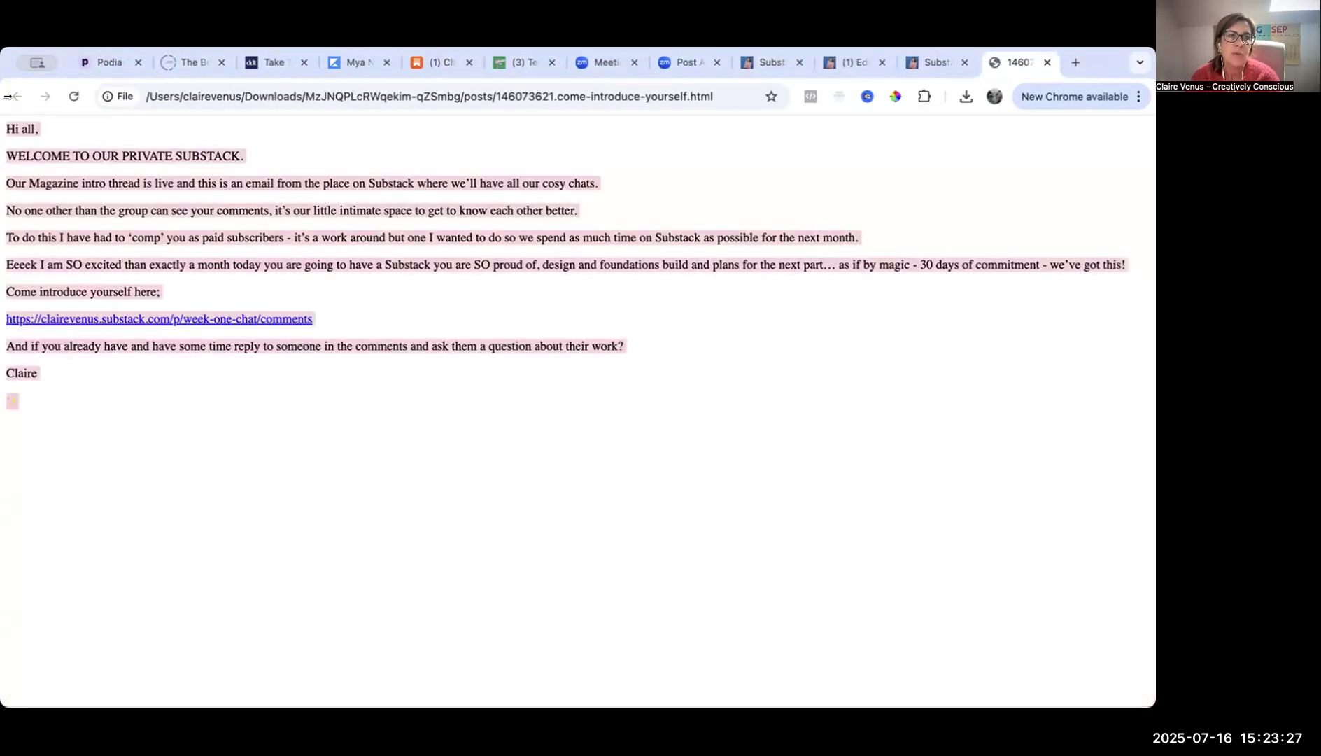
right_click(23, 158)
click(52, 184)
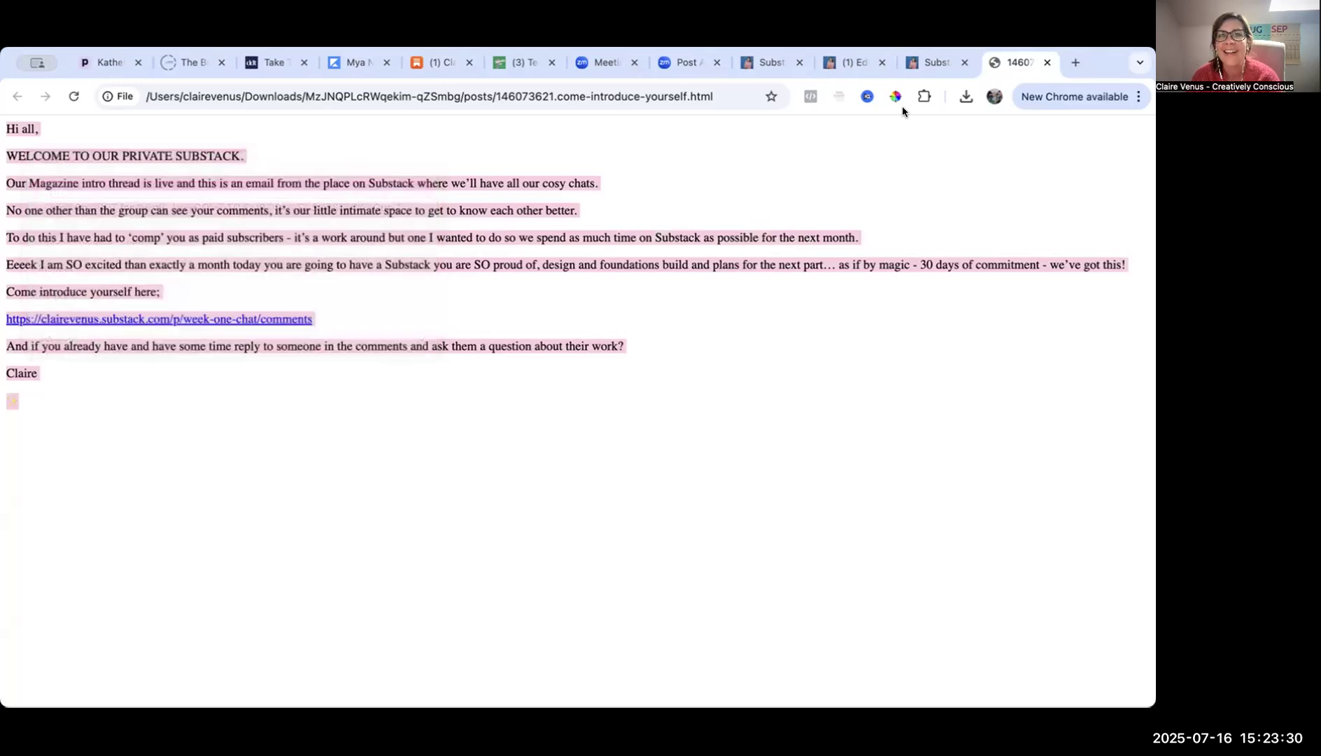
click(934, 64)
click(840, 62)
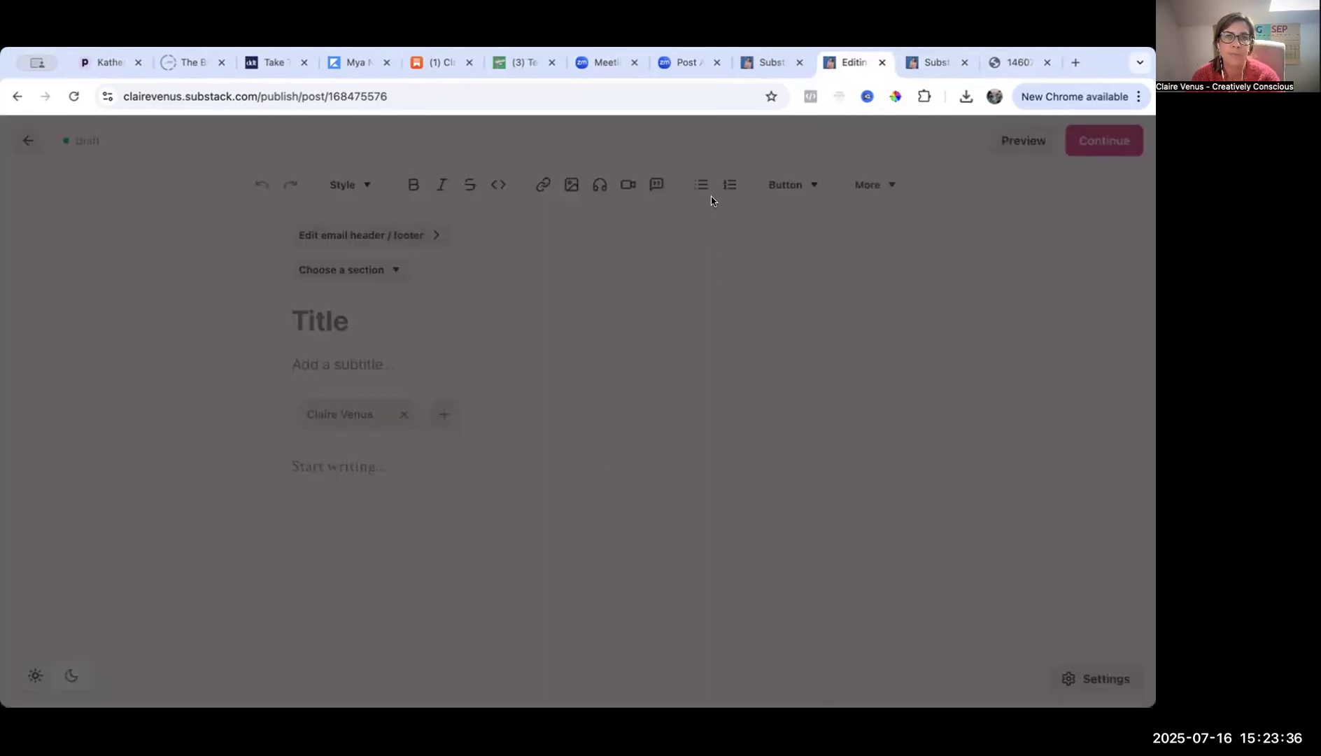
scroll(610, 444, up, 5)
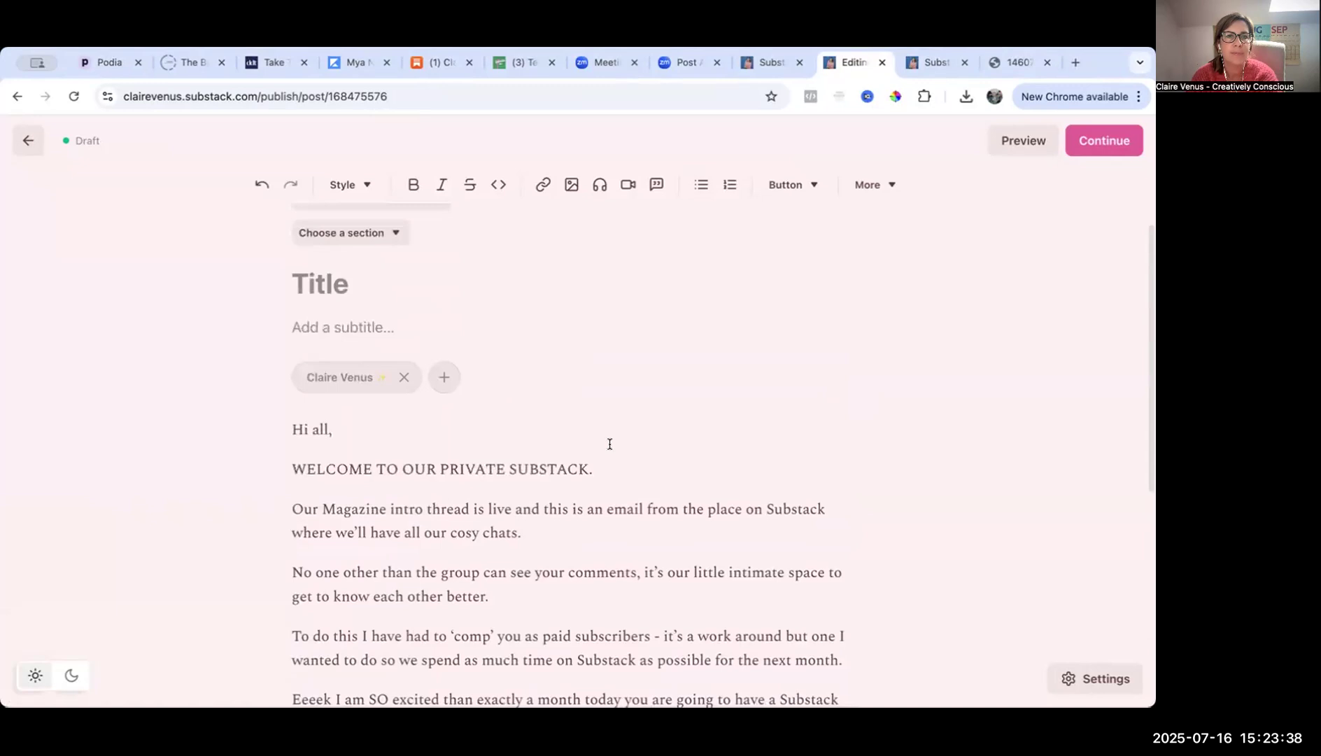
scroll(609, 444, down, 4)
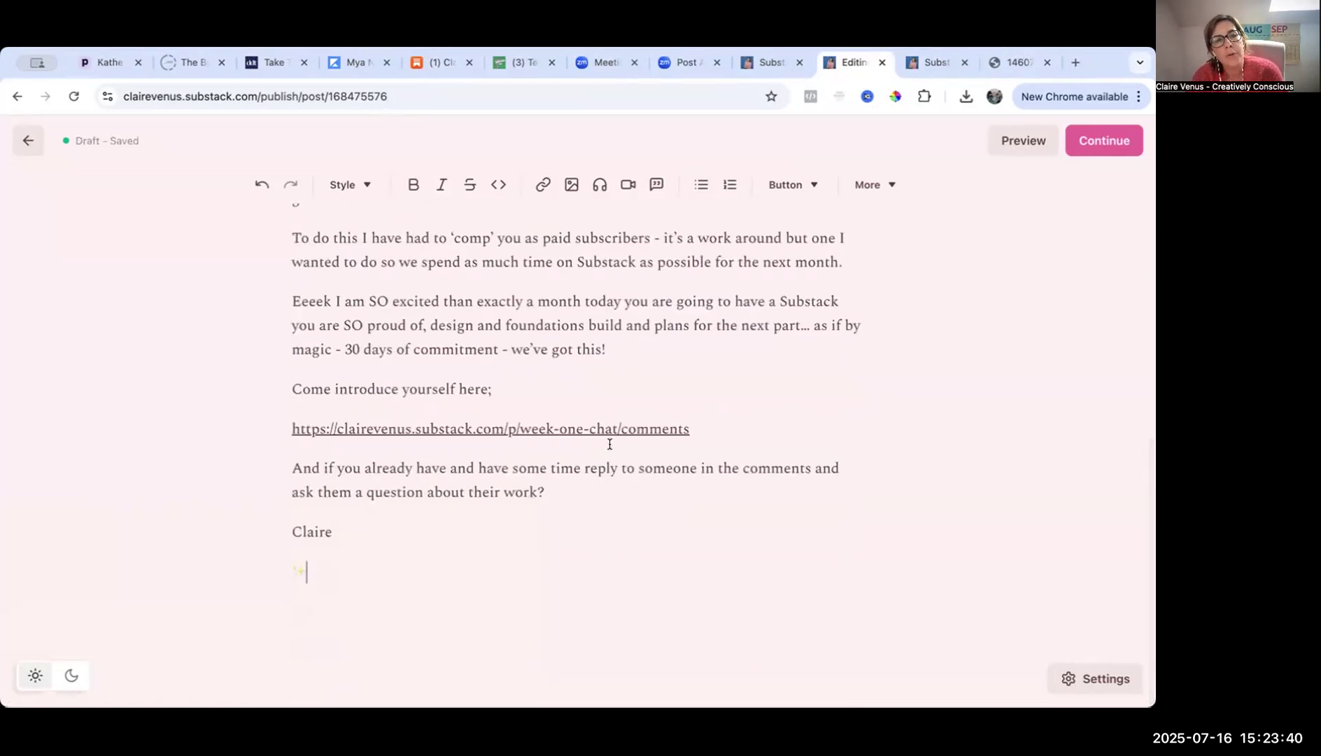
scroll(609, 443, up, 1)
scroll(610, 444, up, 3)
scroll(609, 443, down, 5)
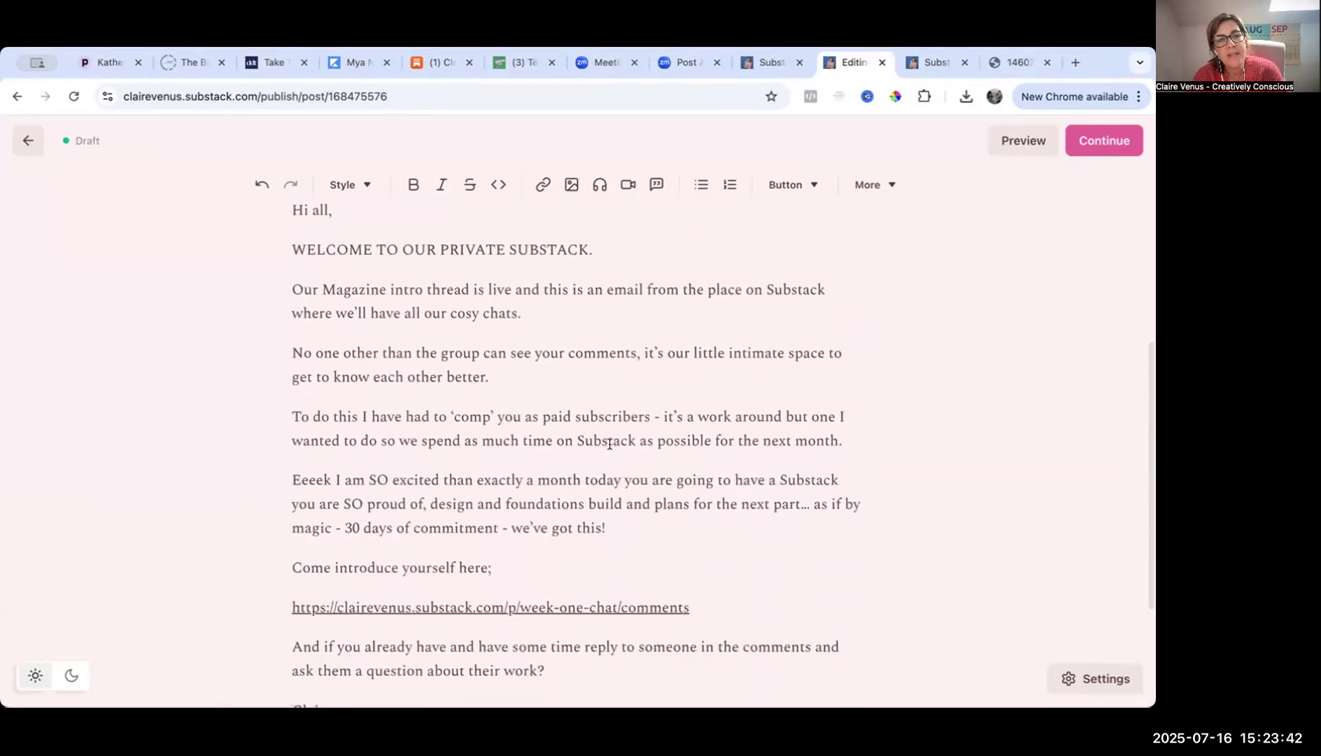
scroll(610, 444, down, 1)
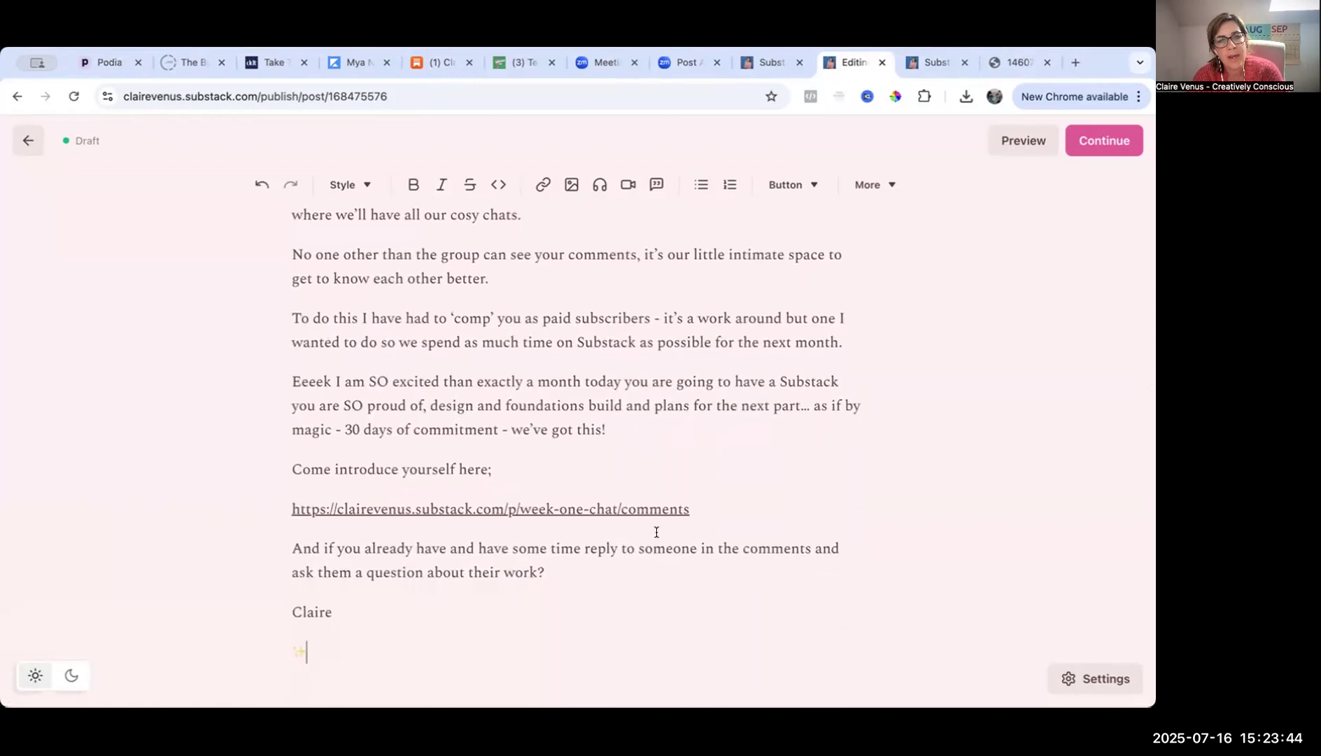
scroll(425, 591, up, 6)
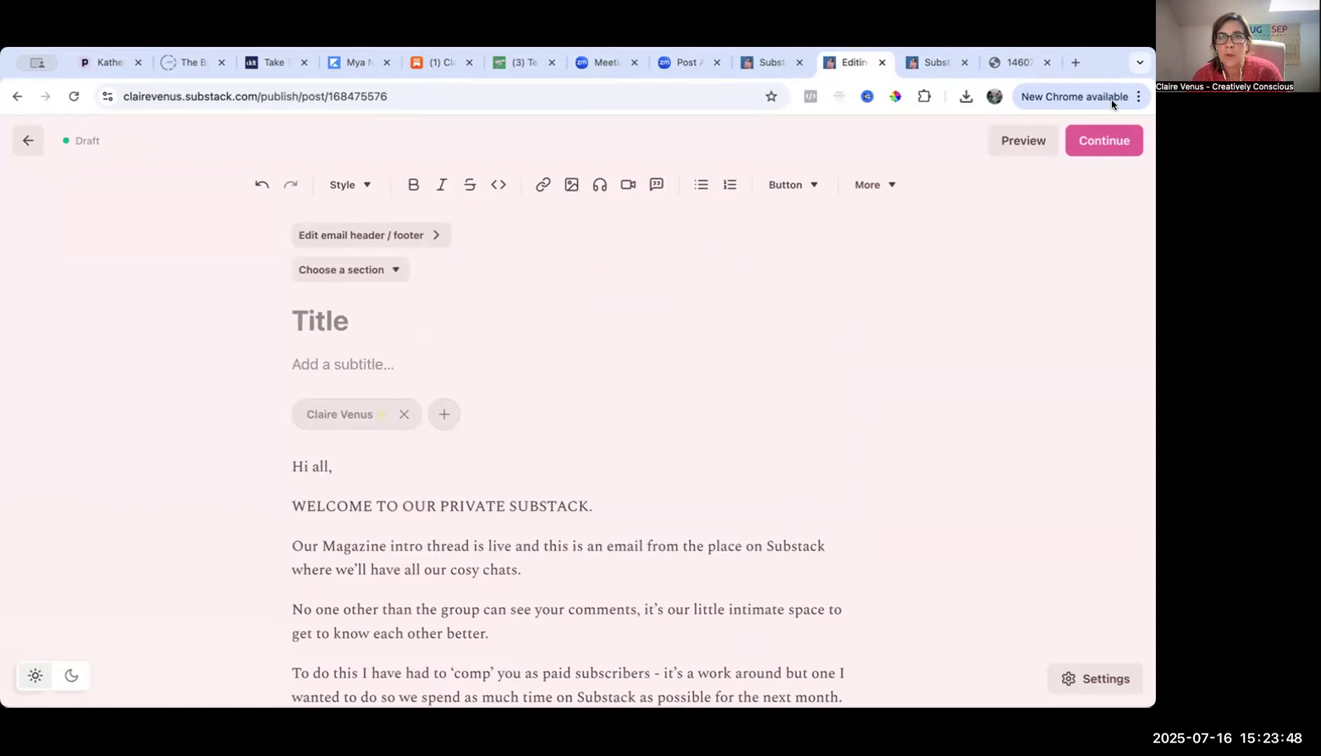
Check the exported HTML post again and give the draft the title "Introduce Yourself".
click(1014, 63)
scroll(678, 216, down, 1)
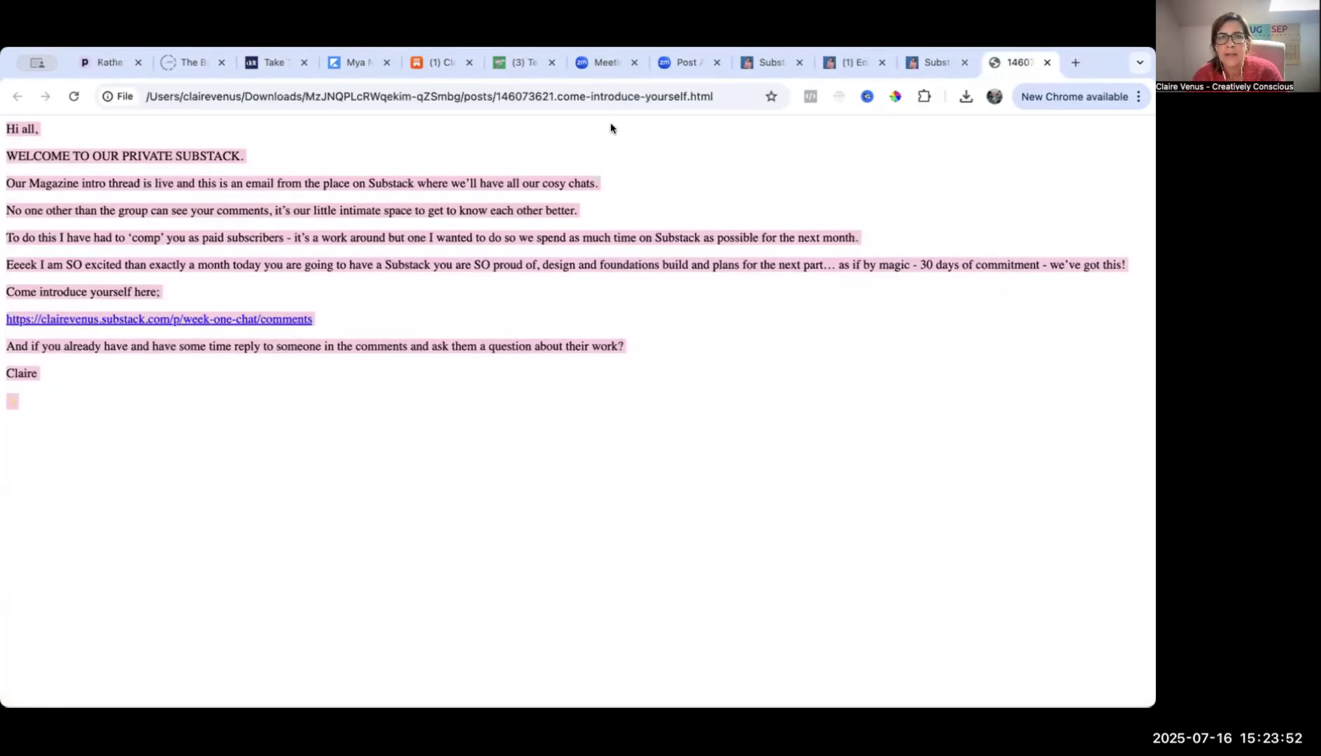
click(931, 56)
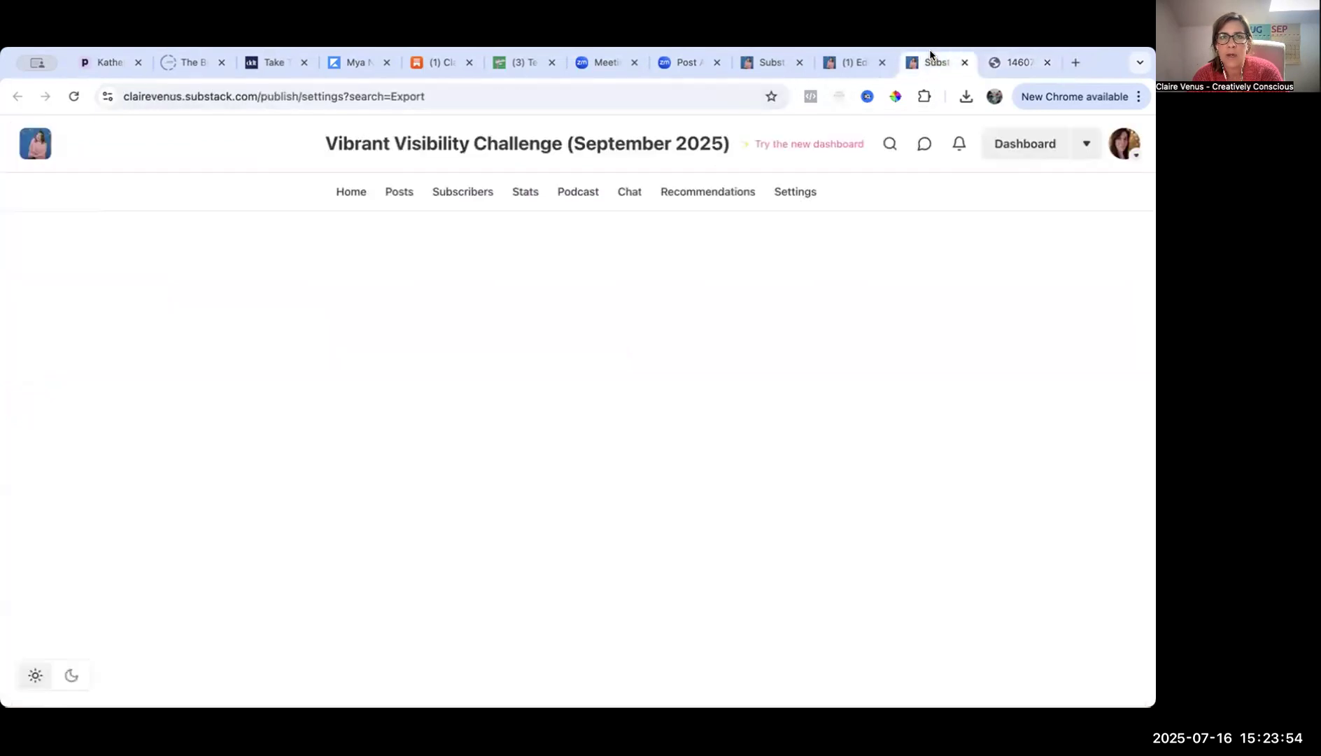
click(851, 64)
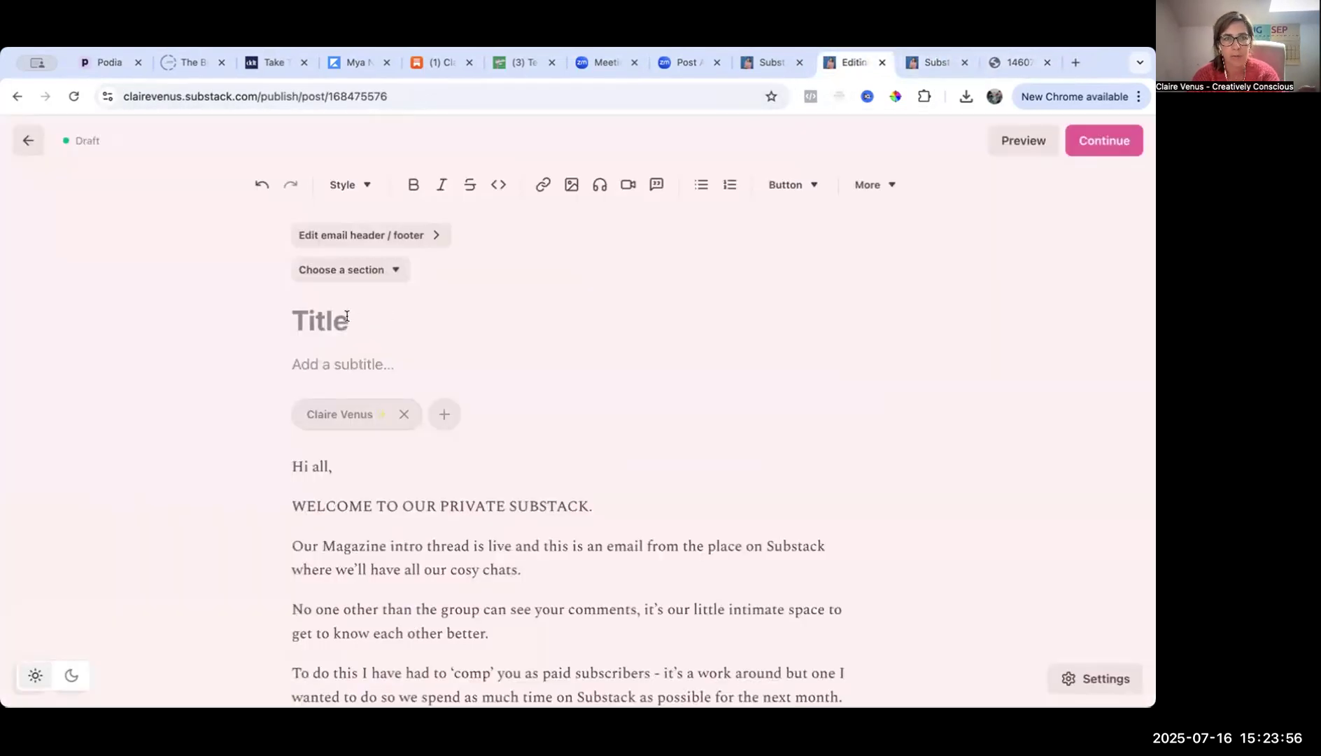
text(Introduce Yours)
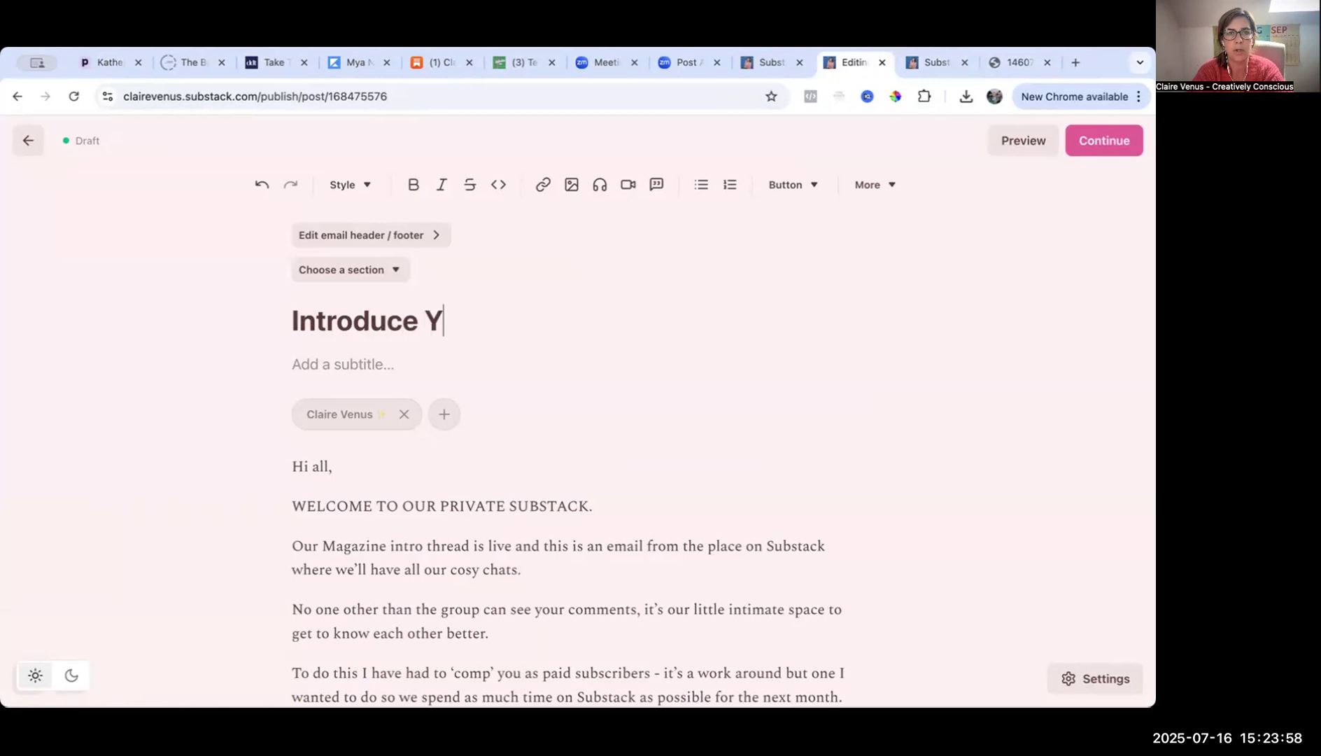
text(elf)
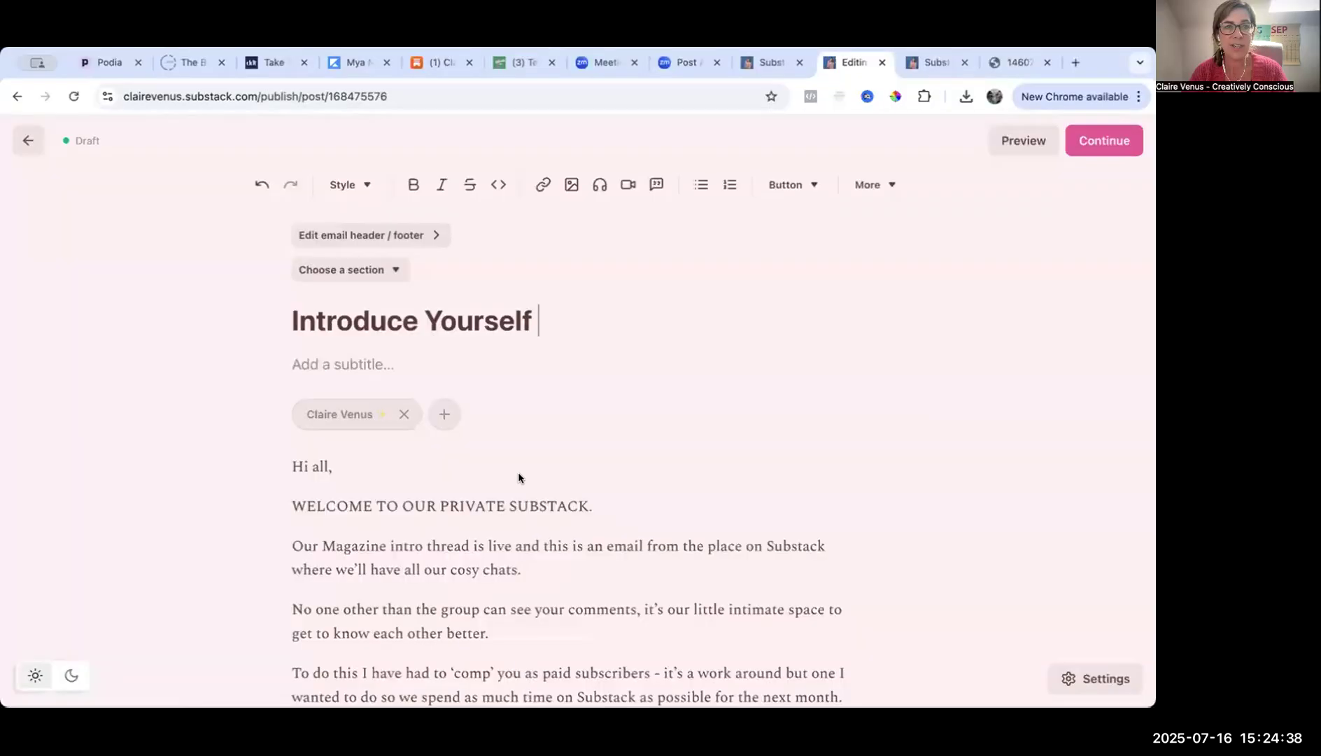
Leave the draft, open the Vibrant Visibility Challenge public archive and look through its oldest posts from June and July 2024.
click(29, 141)
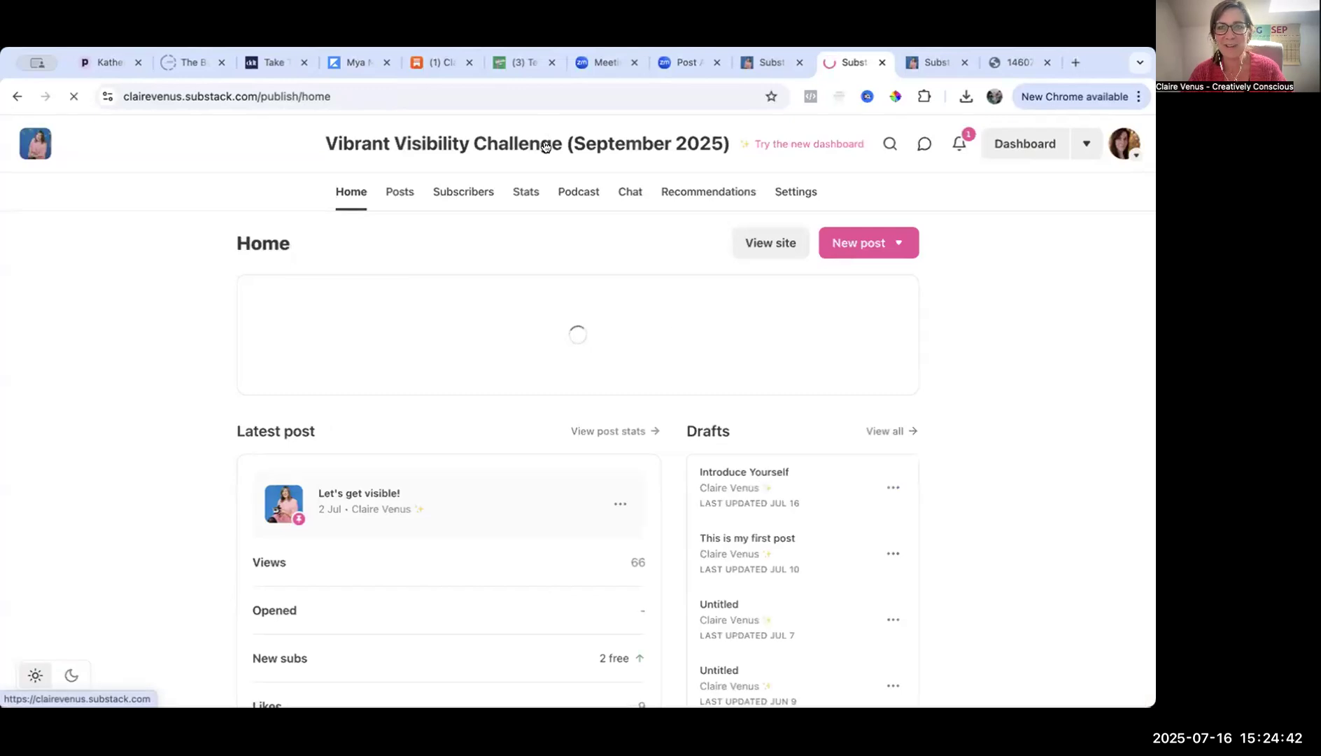
click(545, 145)
click(661, 191)
scroll(693, 432, down, 15)
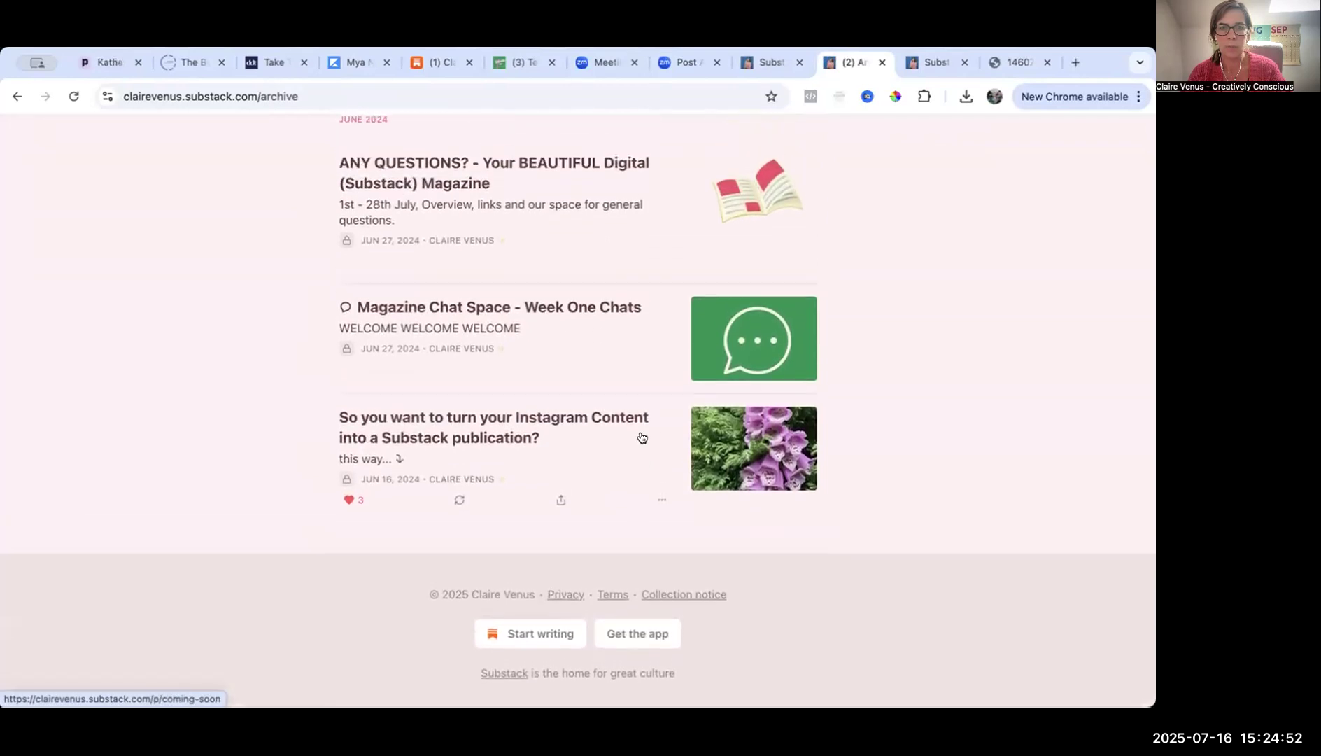
scroll(598, 462, up, 6)
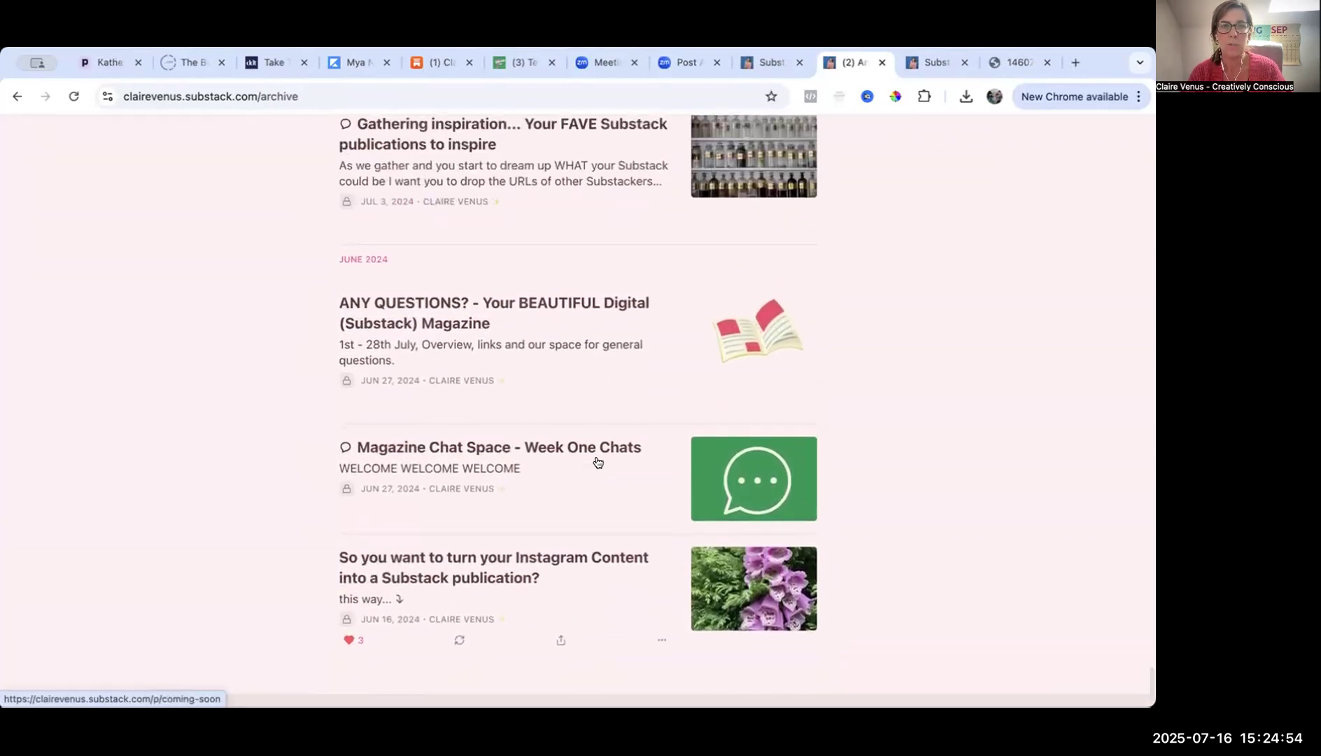
scroll(598, 462, up, 3)
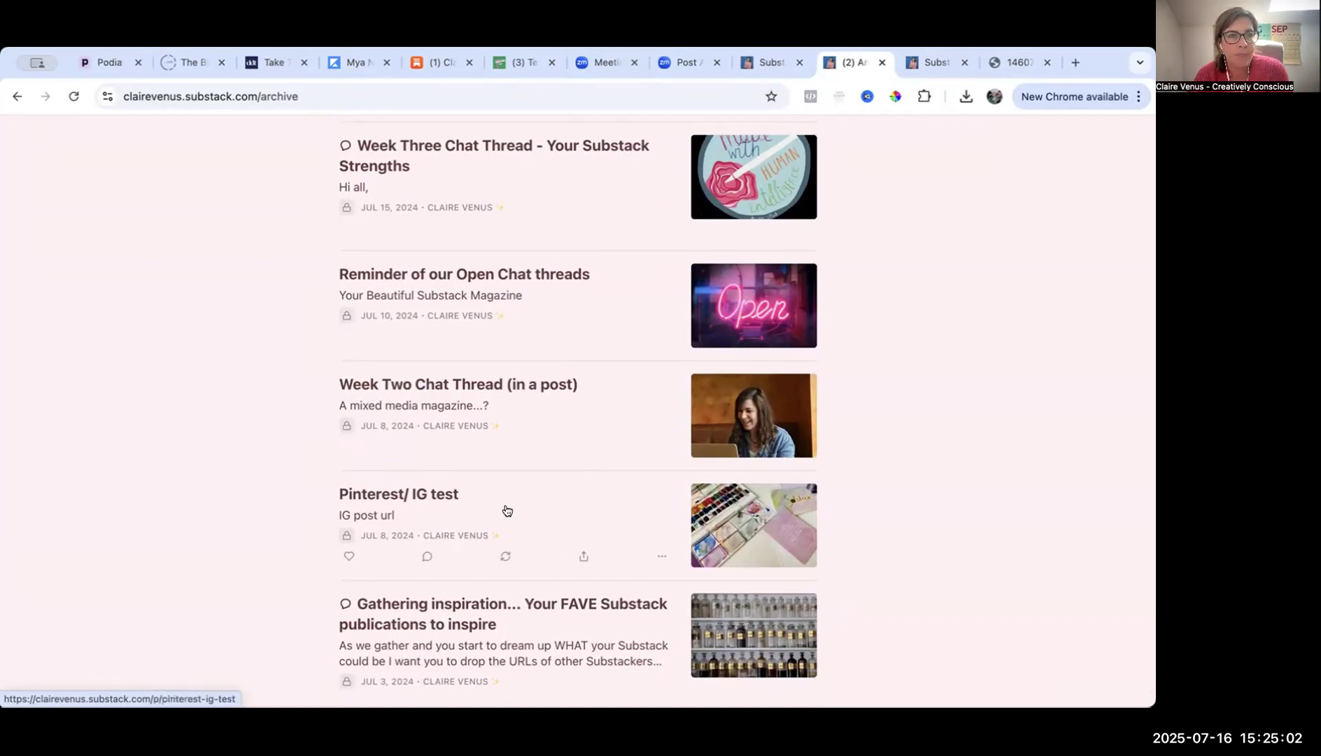
Show the additional options for the "Pinterest/ IG test" post in the archive.
click(659, 557)
scroll(656, 560, down, 5)
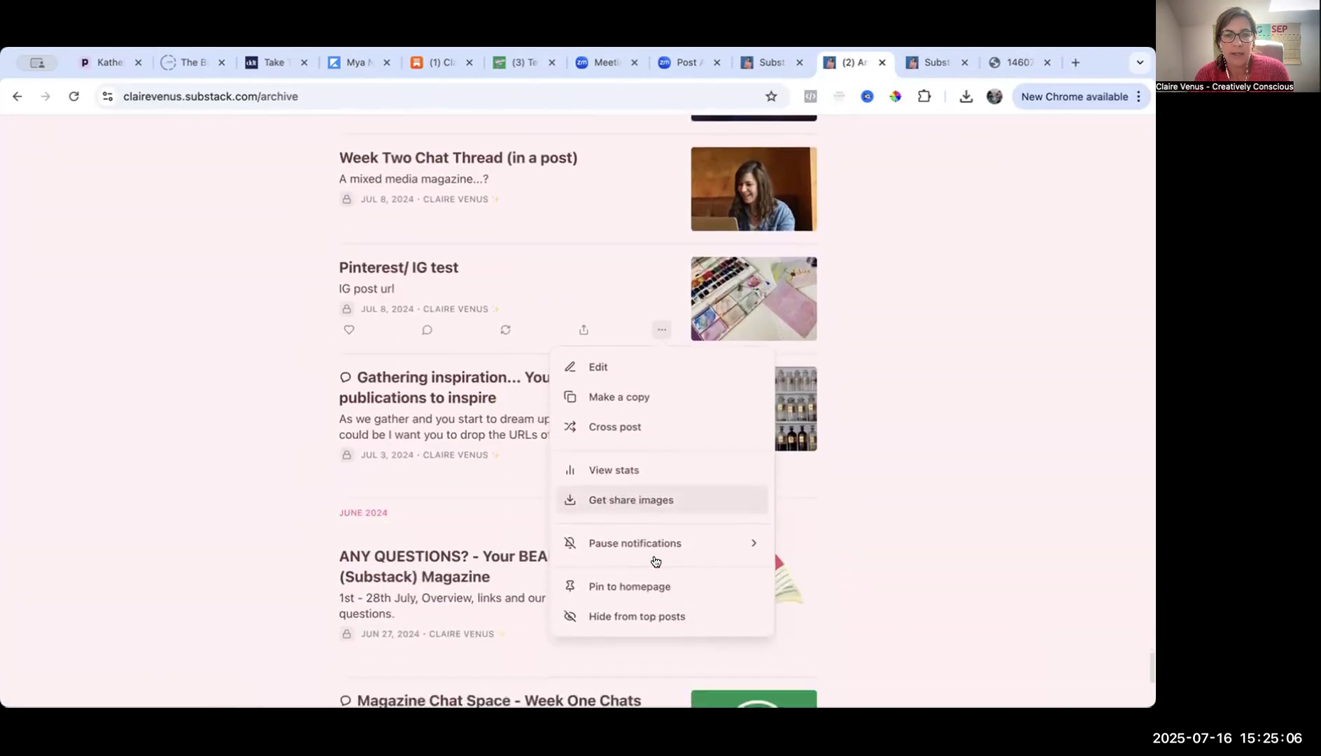
scroll(656, 561, down, 1)
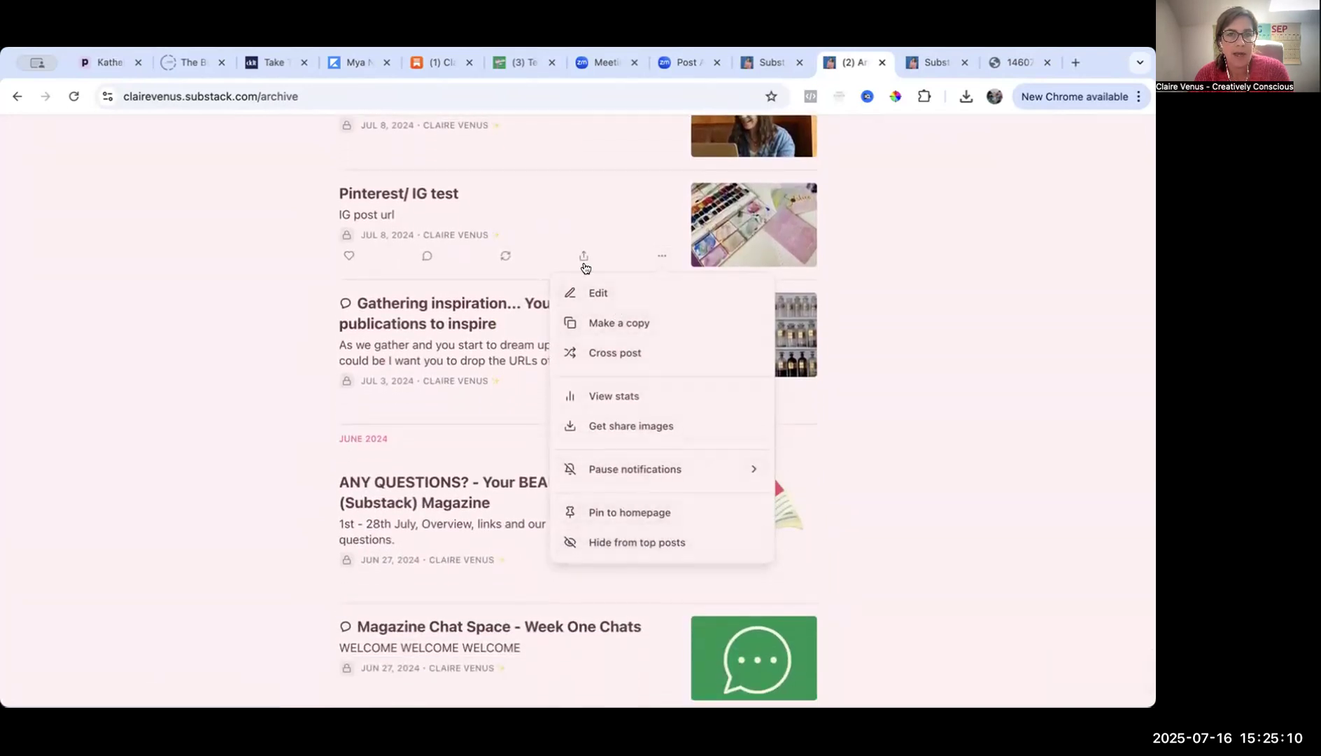
Open the "Pinterest/ IG test" post for editing and examine its post settings through to the publication date and danger zone.
click(519, 213)
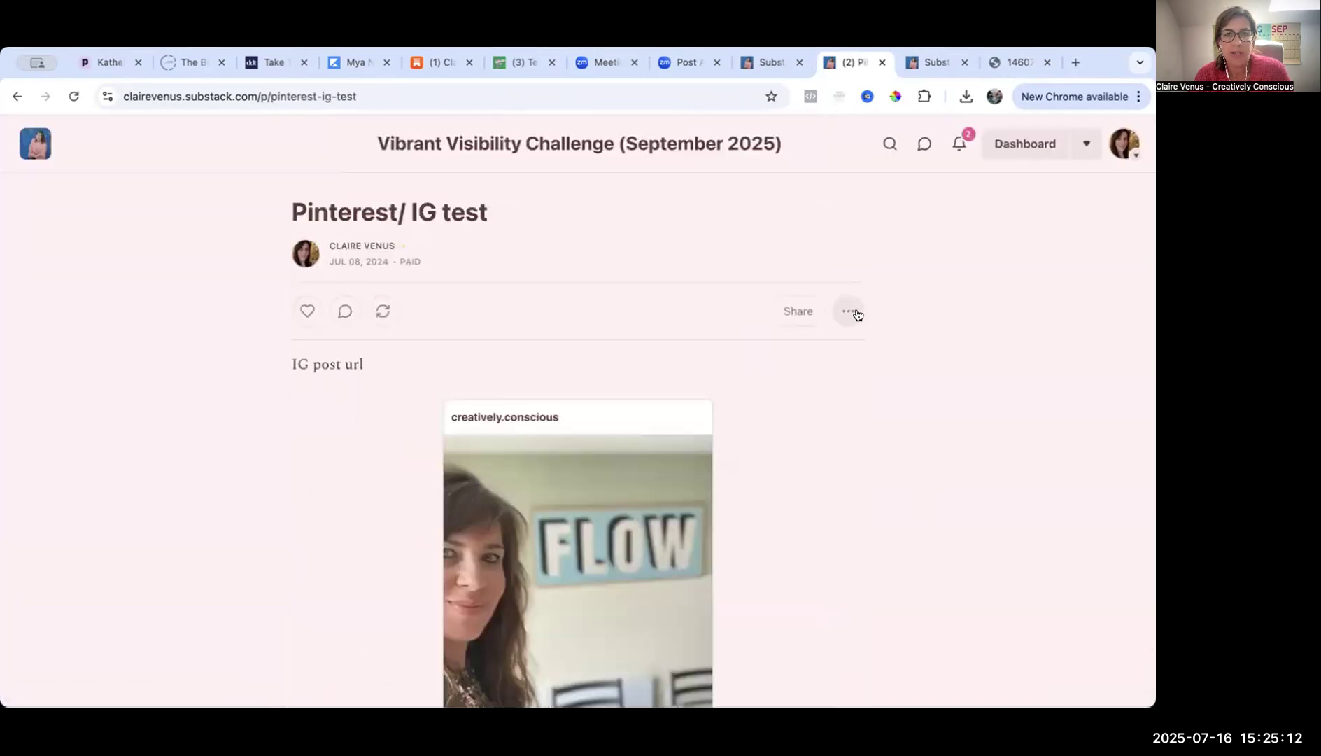
click(857, 314)
click(828, 355)
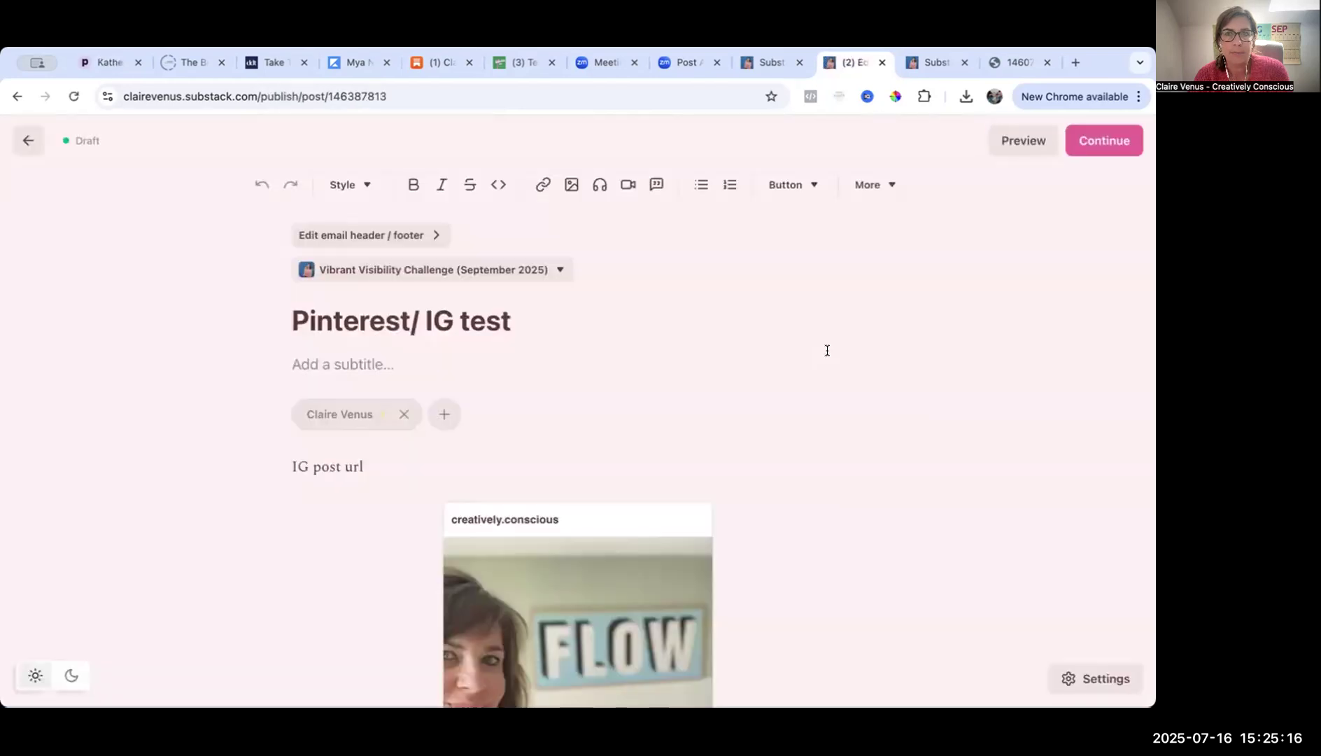
scroll(1053, 617, down, 1)
click(1071, 685)
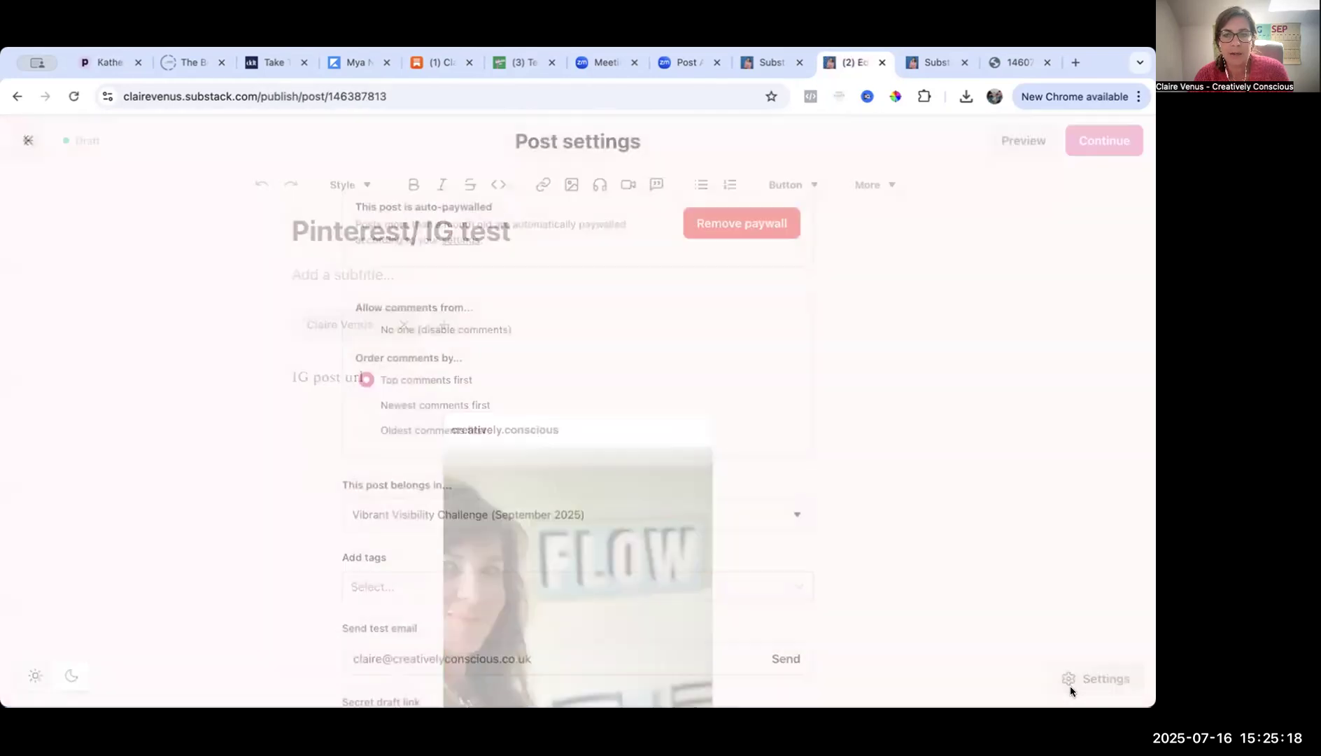
scroll(709, 404, down, 7)
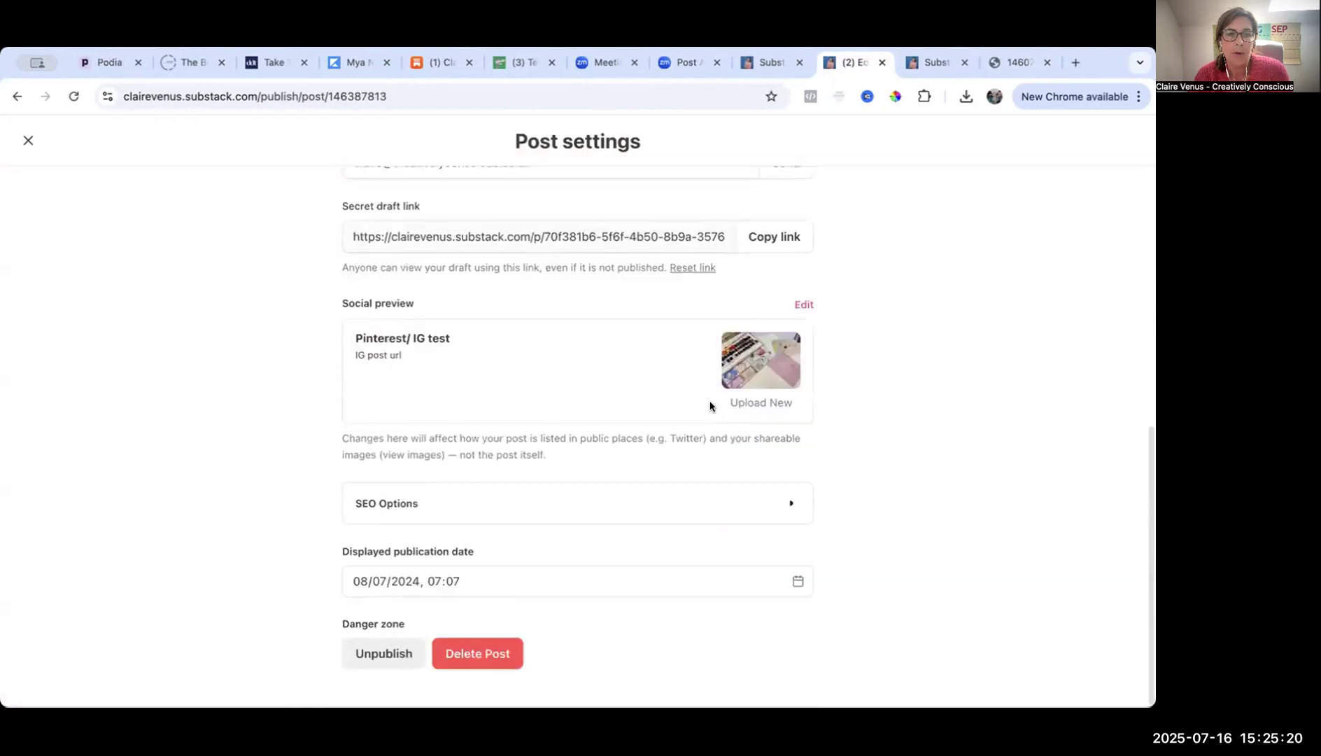